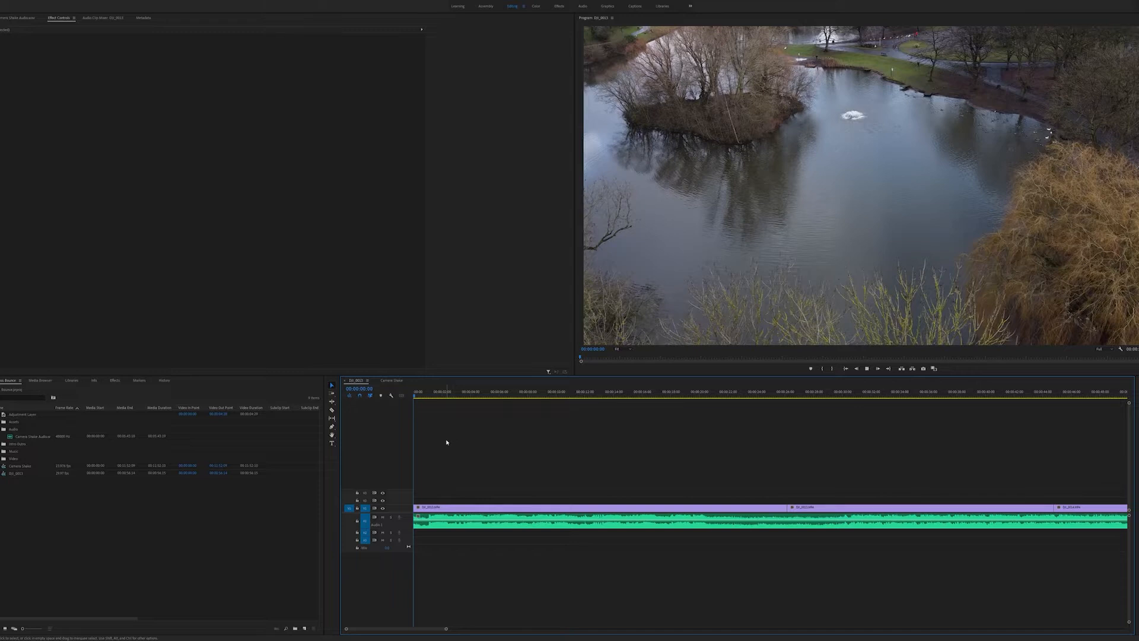
Play the opening of the sequence to hear the music's beats, and return the playhead to the start
key("space")
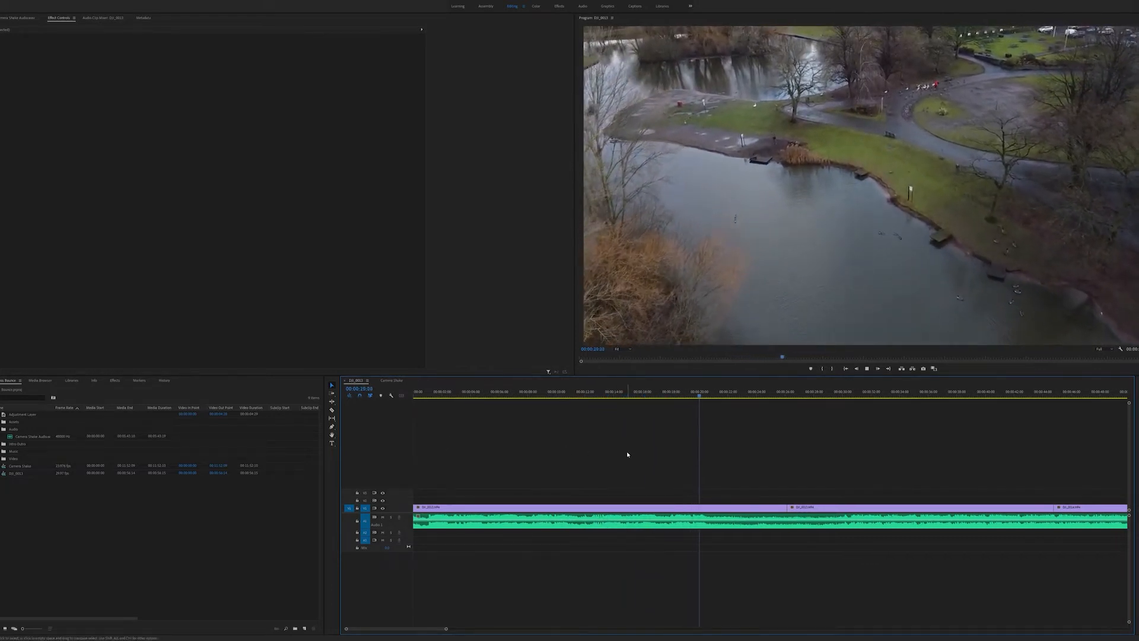
key("space")
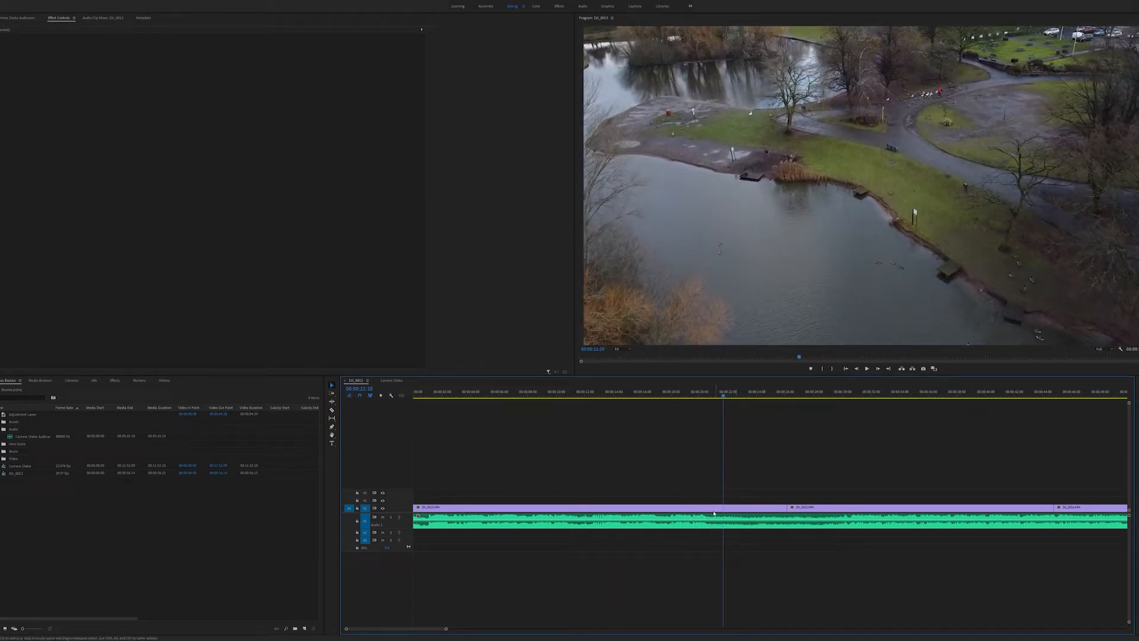
left_click_drag(423, 392, 407, 398)
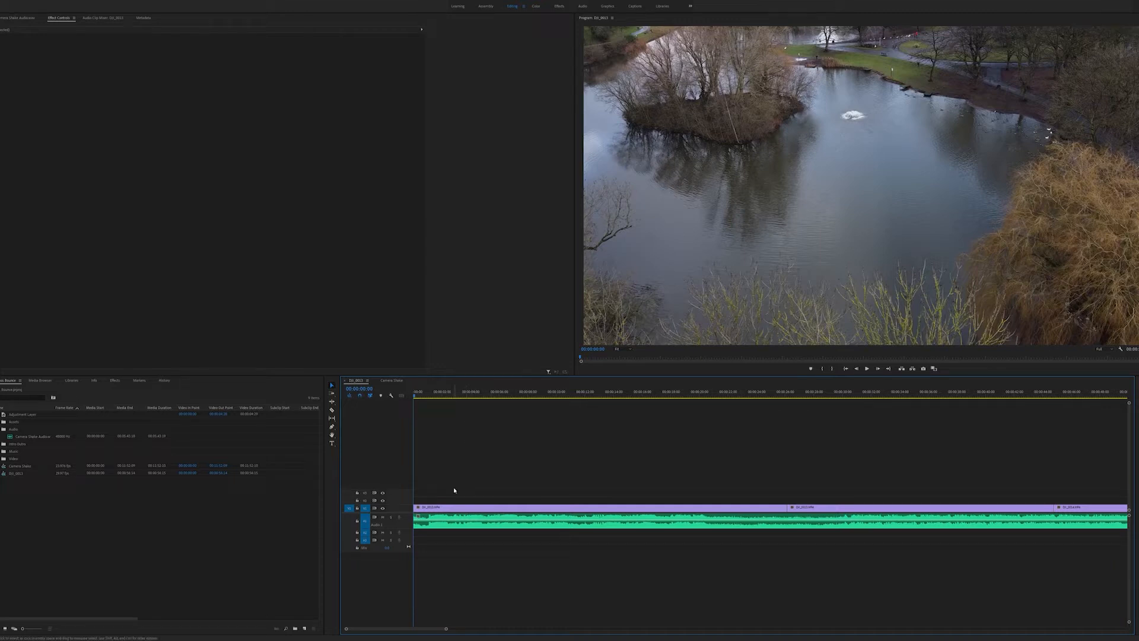
left_click(494, 509)
left_click(505, 486)
left_click(504, 521)
left_click(506, 485)
Play the sequence from the start and add timeline markers on the music's beats until about 22 seconds
key("space")
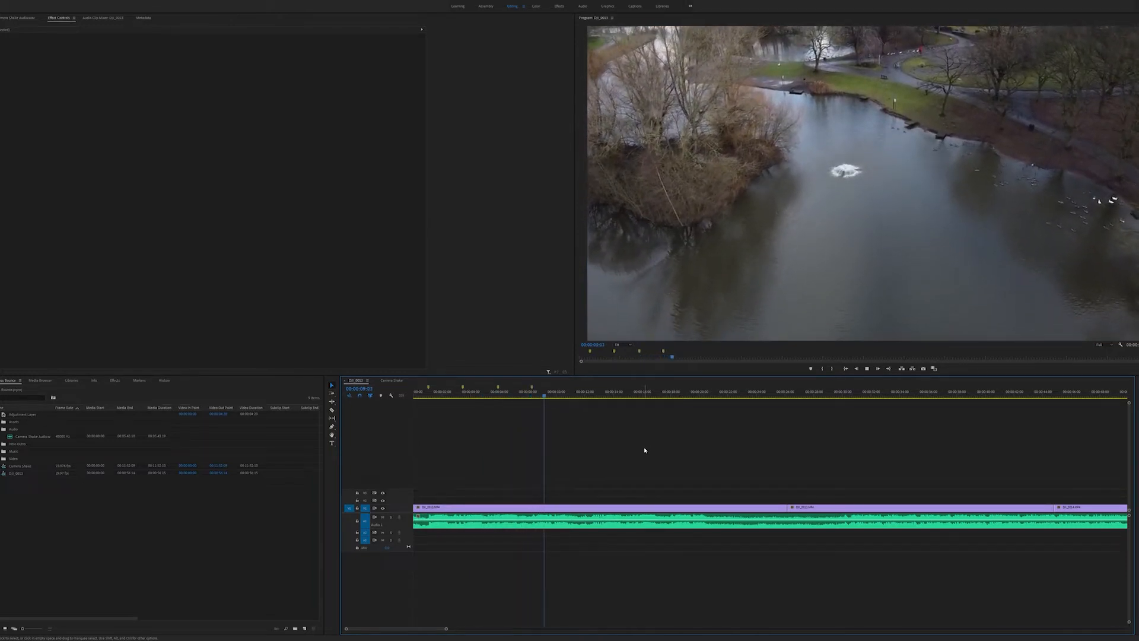
key("m")
key("m")
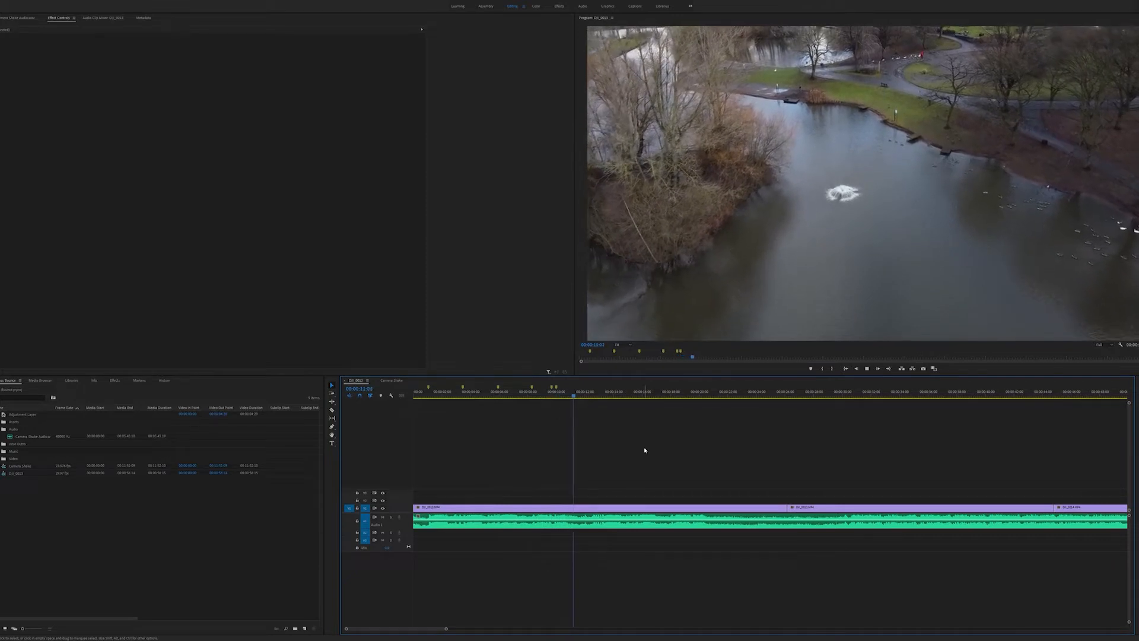
key("m")
key("m")
key("m")
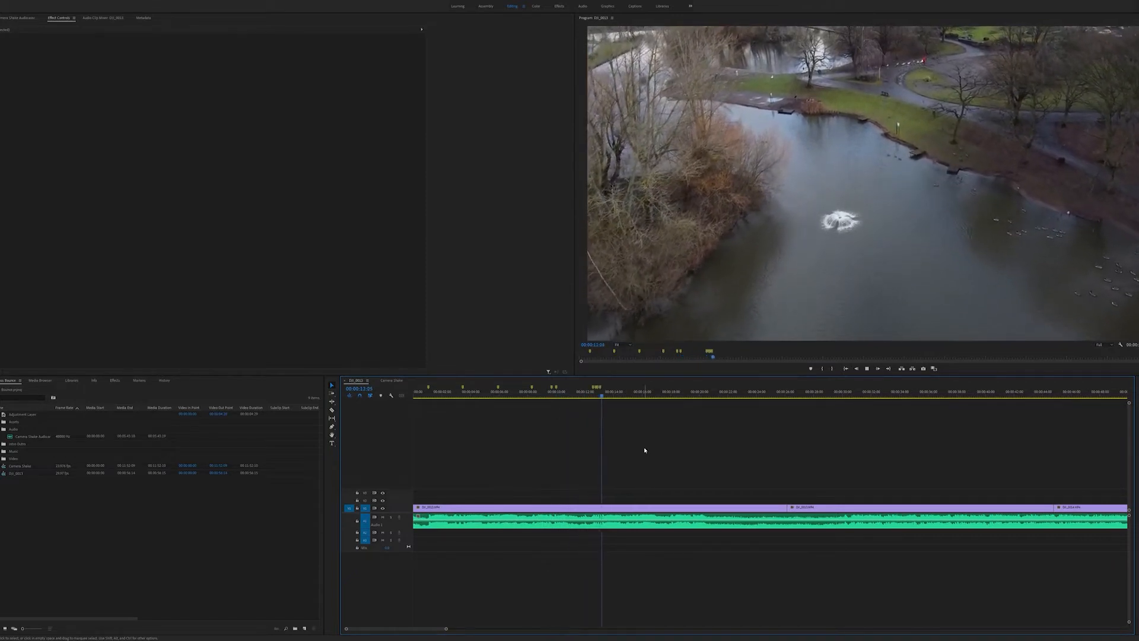
key("m")
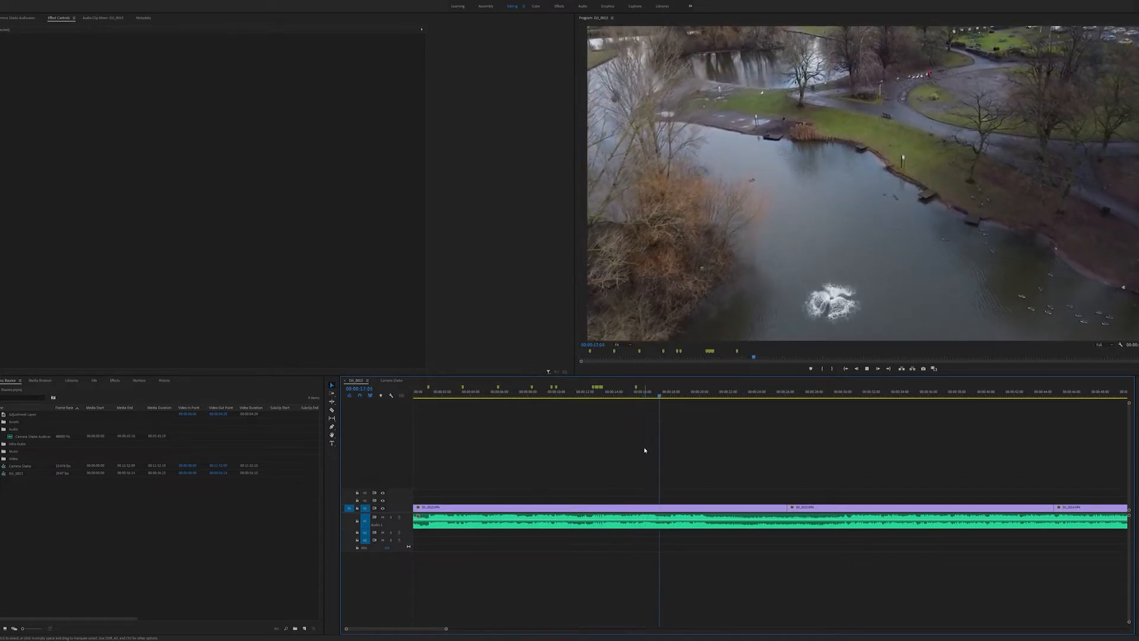
key("m")
key("m")
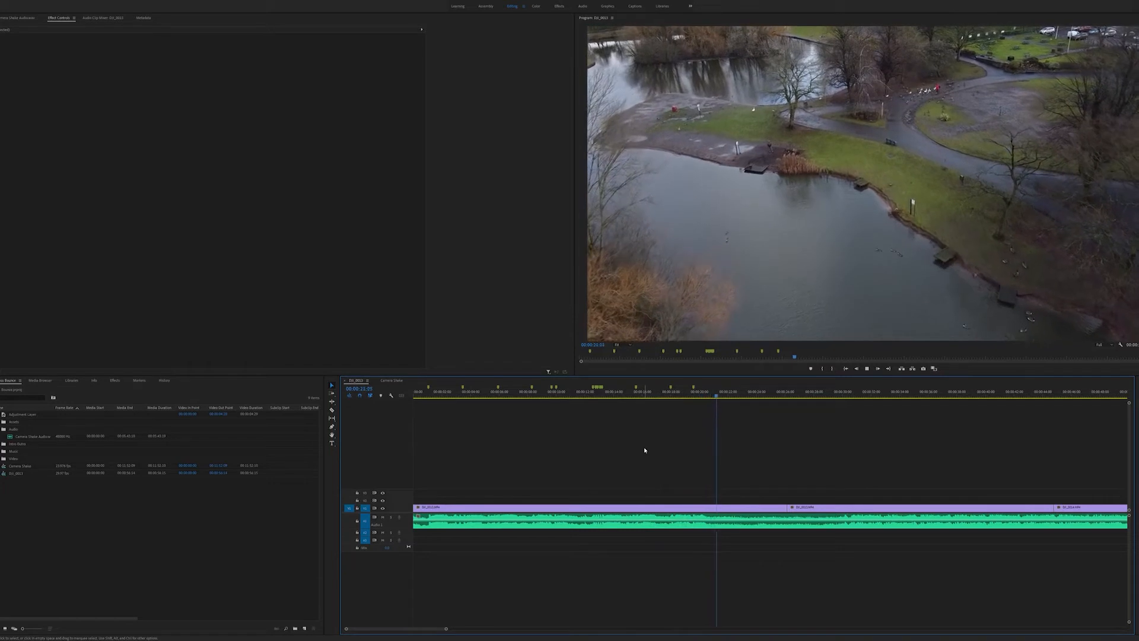
key("space")
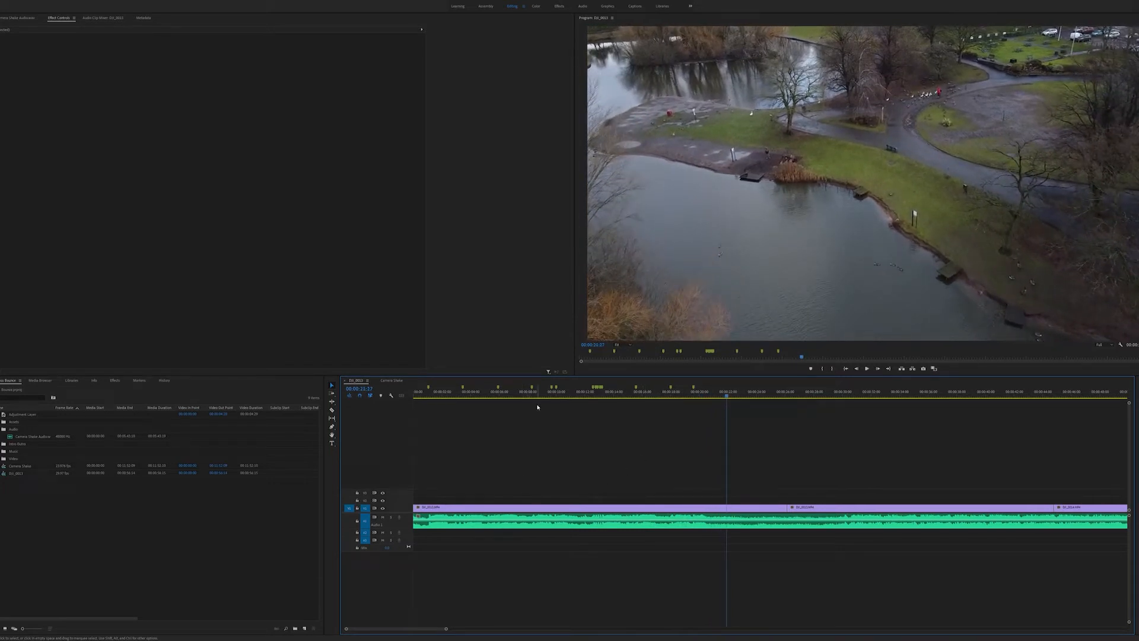
Replay the section between about 8 and 10 seconds and delete the surplus marker at 10 seconds
left_click(538, 391)
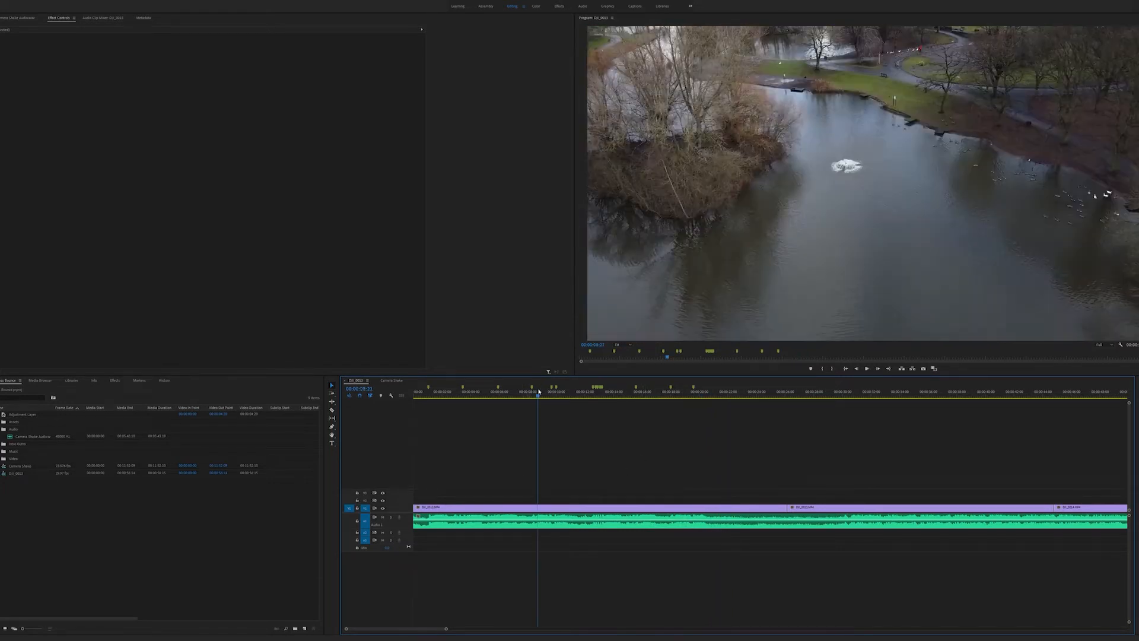
key("space")
key("space")
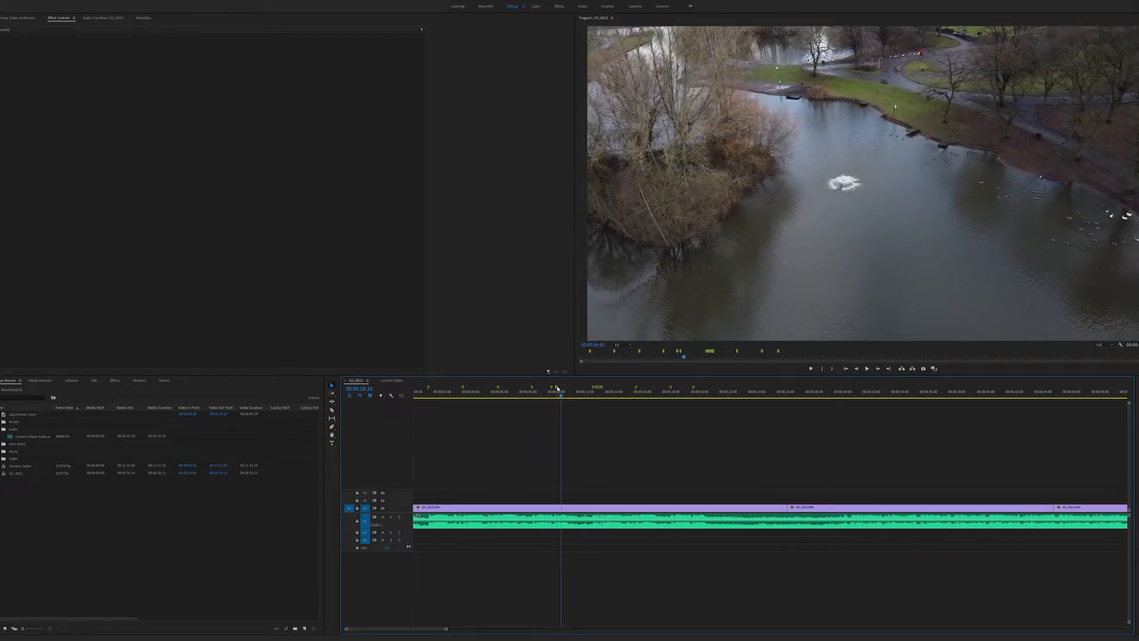
left_click(556, 391)
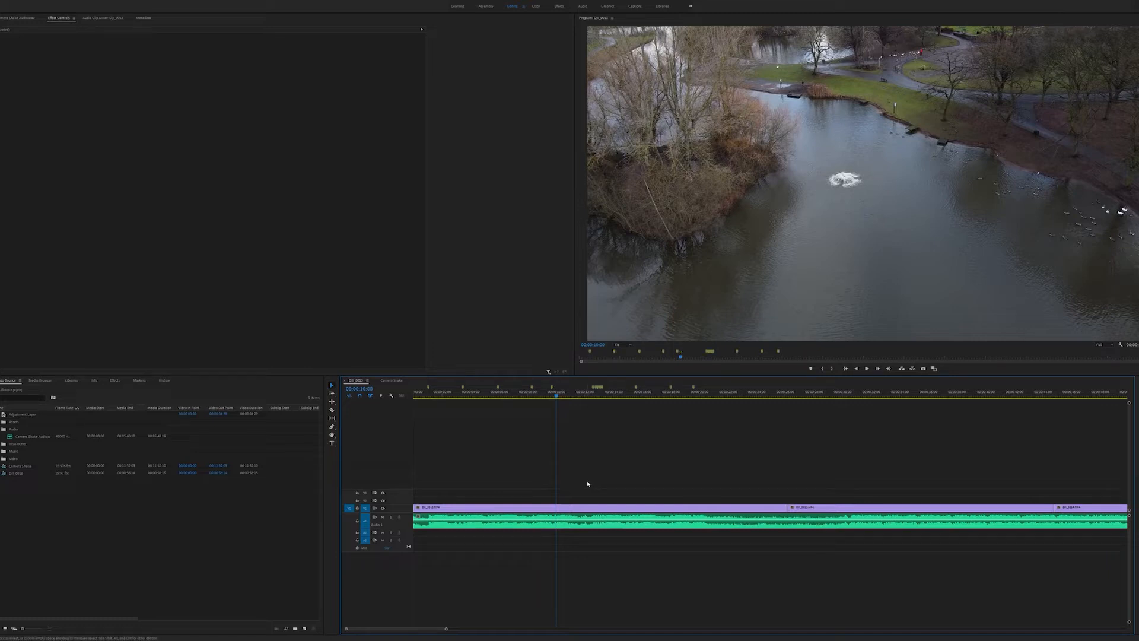
Move the first timeline marker onto the audio peak just after 1 second
left_click(422, 392)
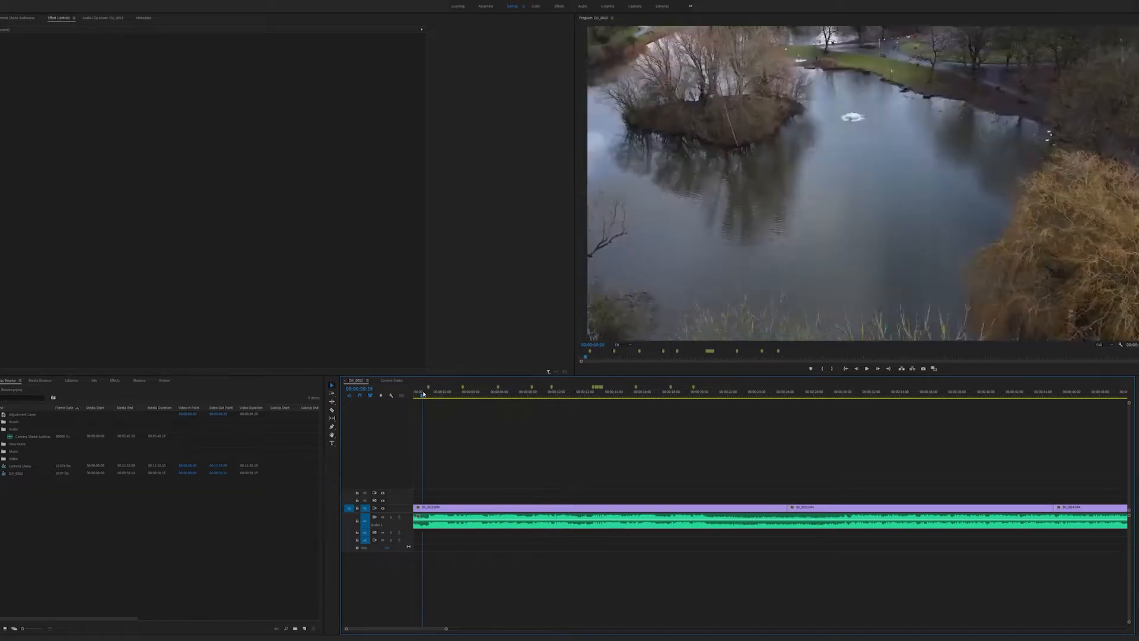
left_click_drag(445, 628, 403, 628)
left_click_drag(534, 397, 541, 398)
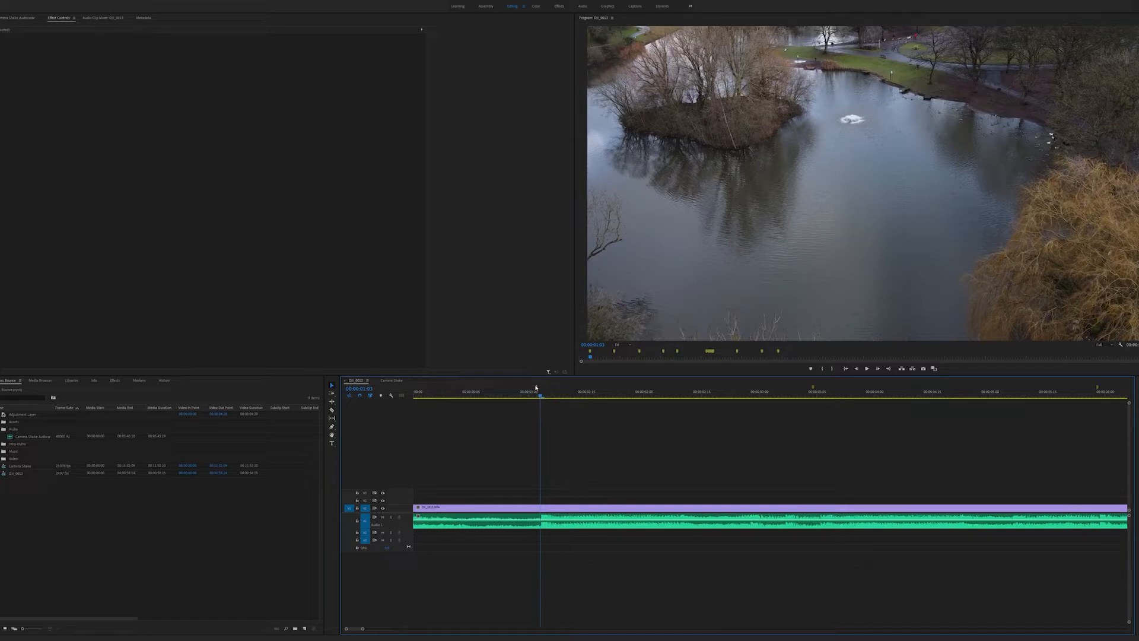
left_click_drag(542, 393, 541, 396)
Replay the audio at the second marker and move that marker onto the beat at about 3.5 seconds
left_click(809, 392)
key("space")
left_click_drag(863, 396, 822, 401)
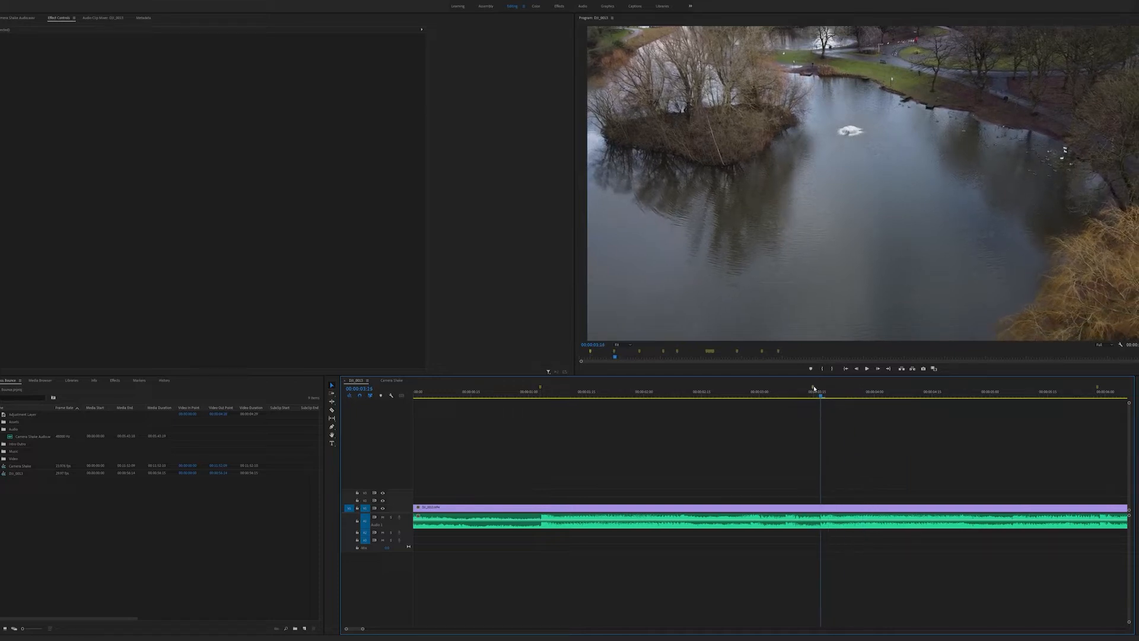
Play the audio from the third marker, at about 6 seconds, to check its alignment with the beat
scroll(789, 451, "down", 5)
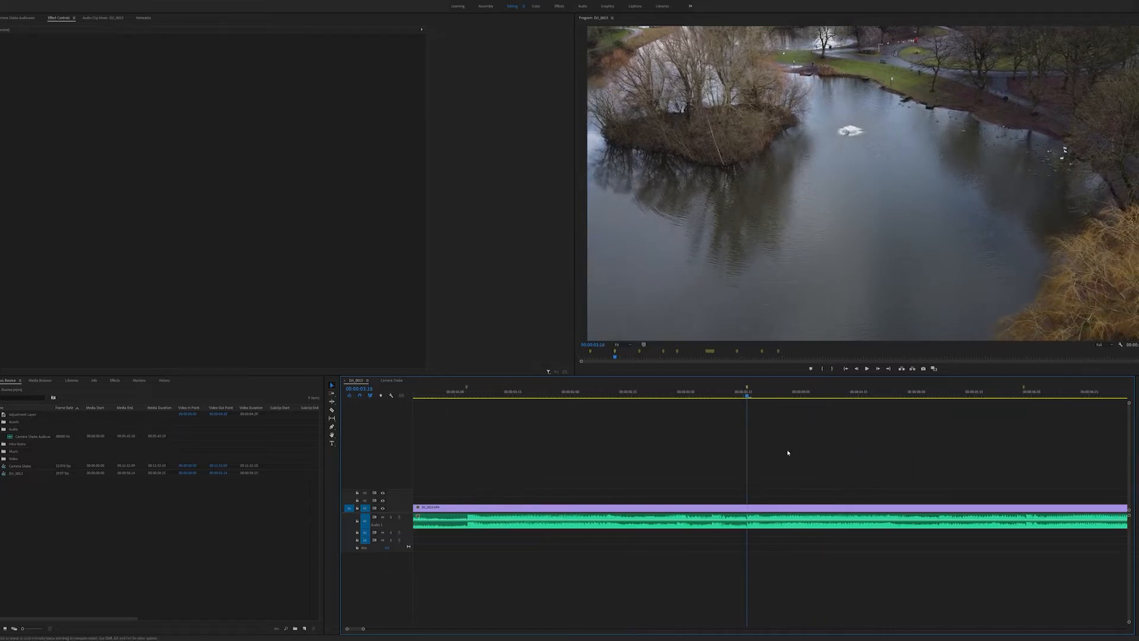
scroll(780, 454, "down", 2)
left_click(643, 394)
key("space")
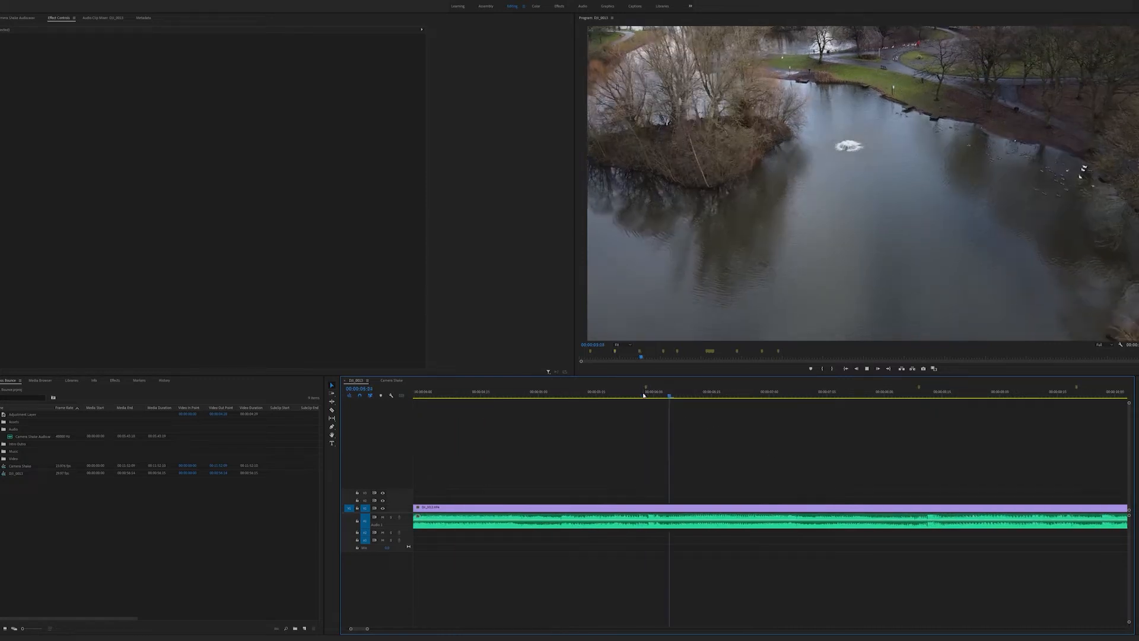
key("space")
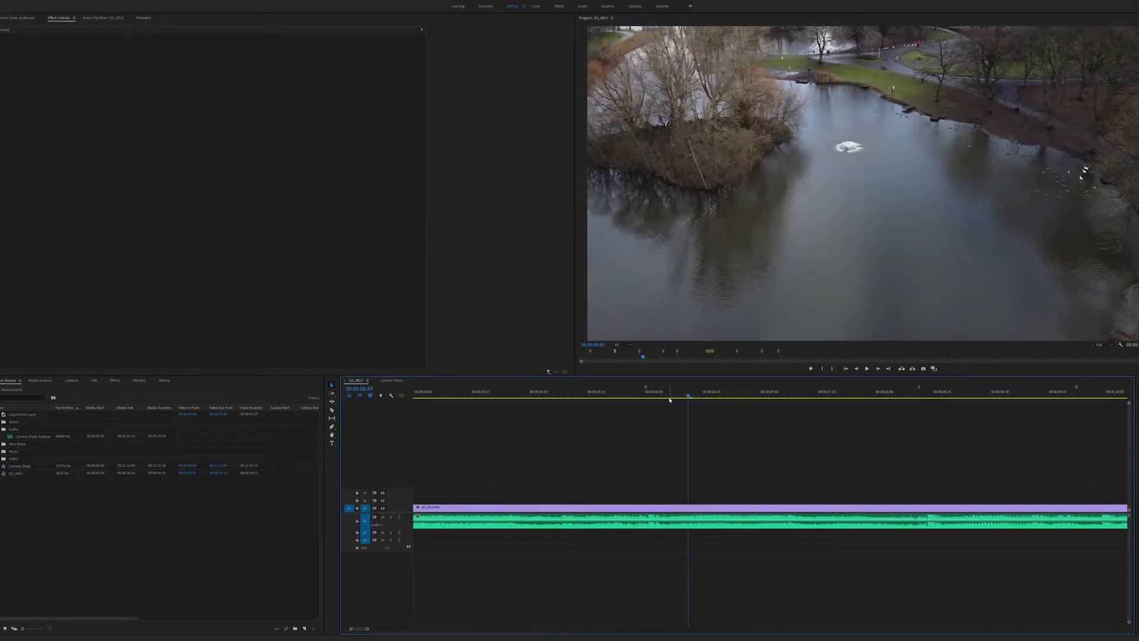
Play the audio from the fourth marker and move the fifth marker onto the beat just before 10 seconds
scroll(819, 427, "down", 5)
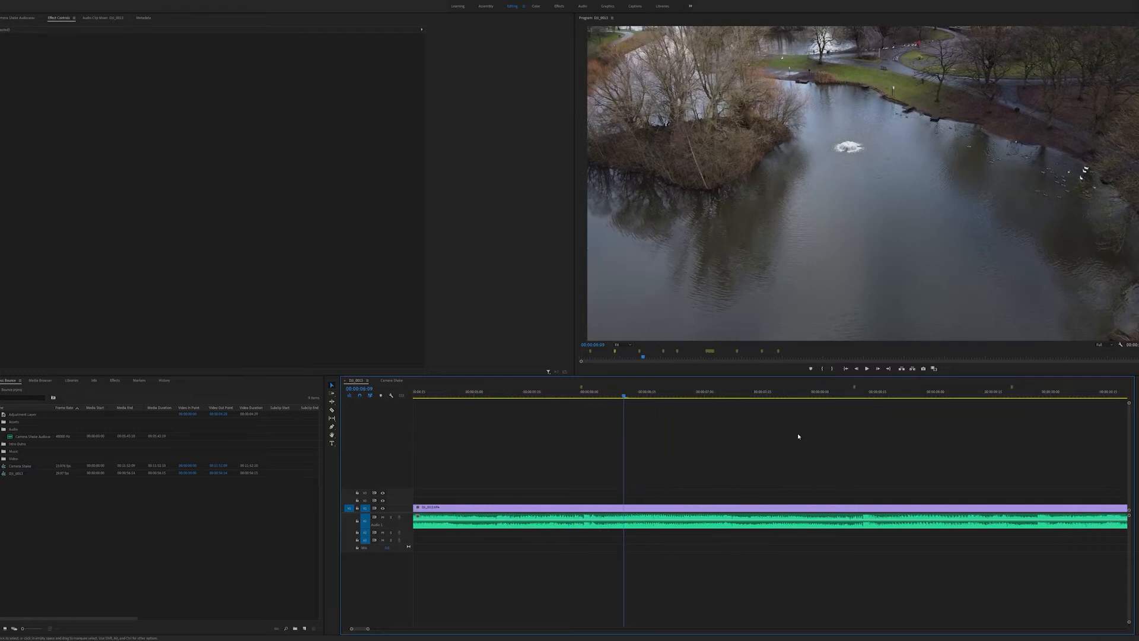
left_click(663, 395)
key("space")
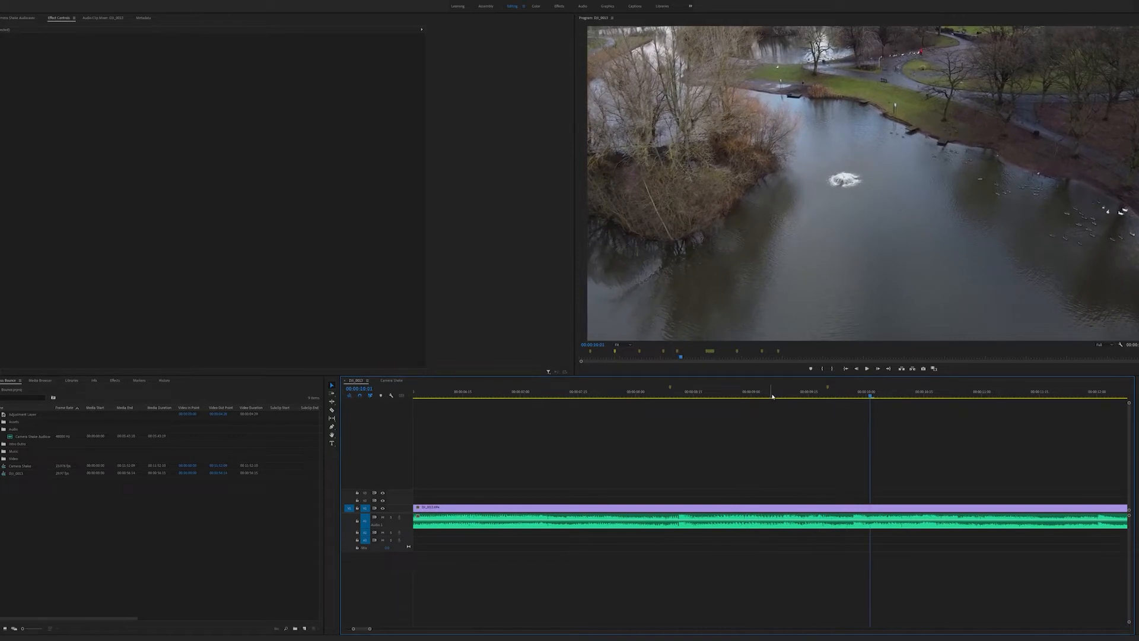
left_click_drag(847, 395, 858, 387)
Move the first marker of the tight cluster near 13 seconds one frame later, onto the audio peak
scroll(826, 466, "right", 6)
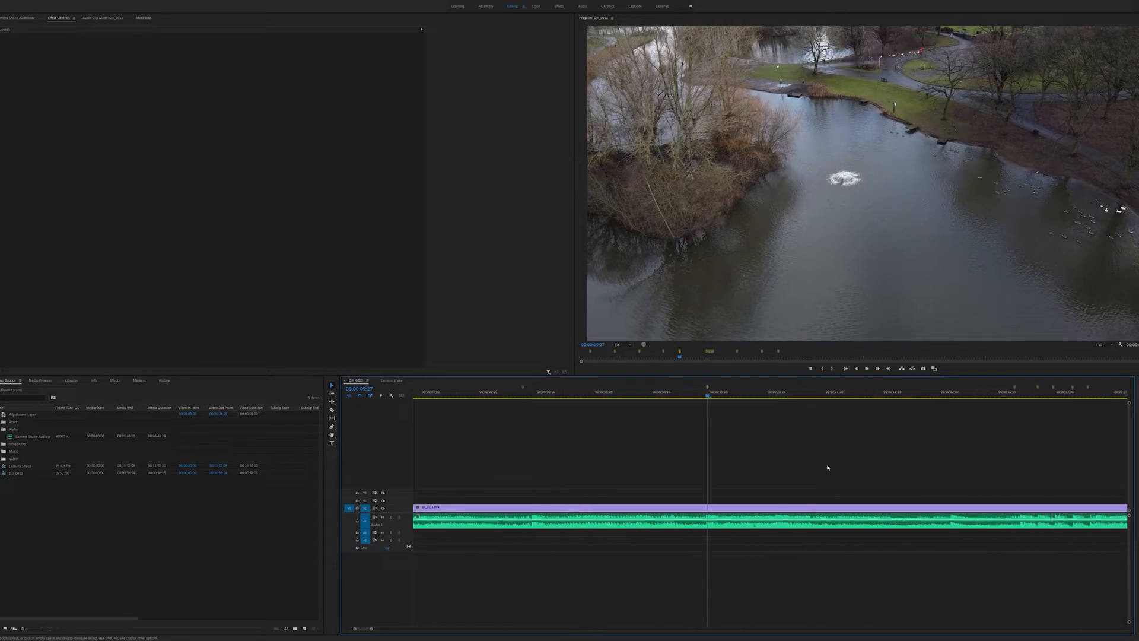
scroll(826, 467, "right", 4)
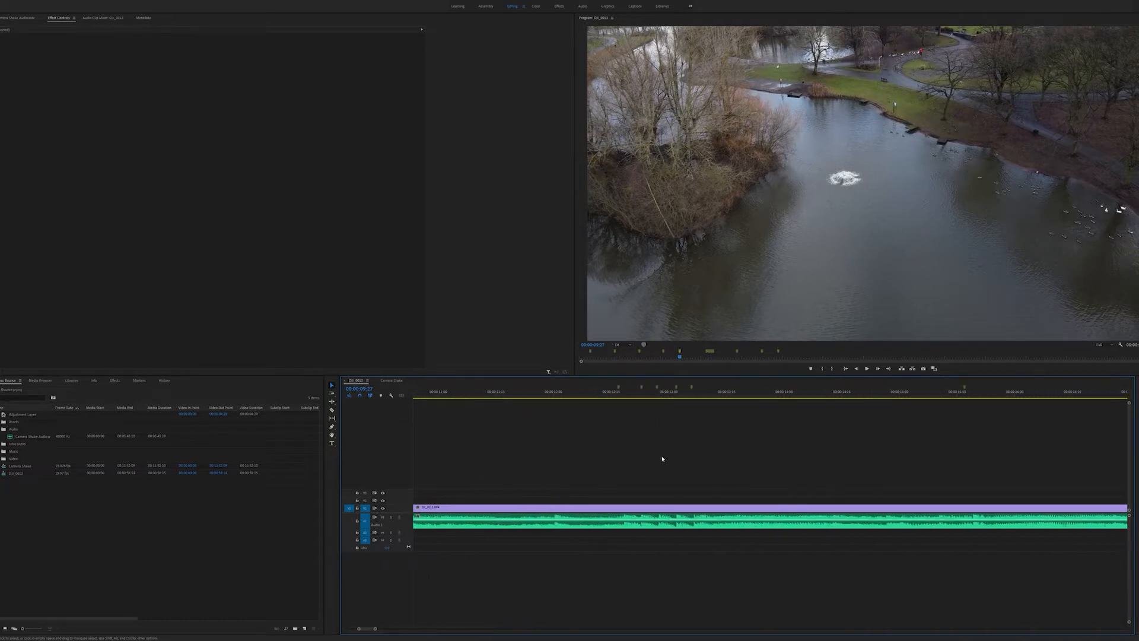
left_click_drag(375, 628, 373, 630)
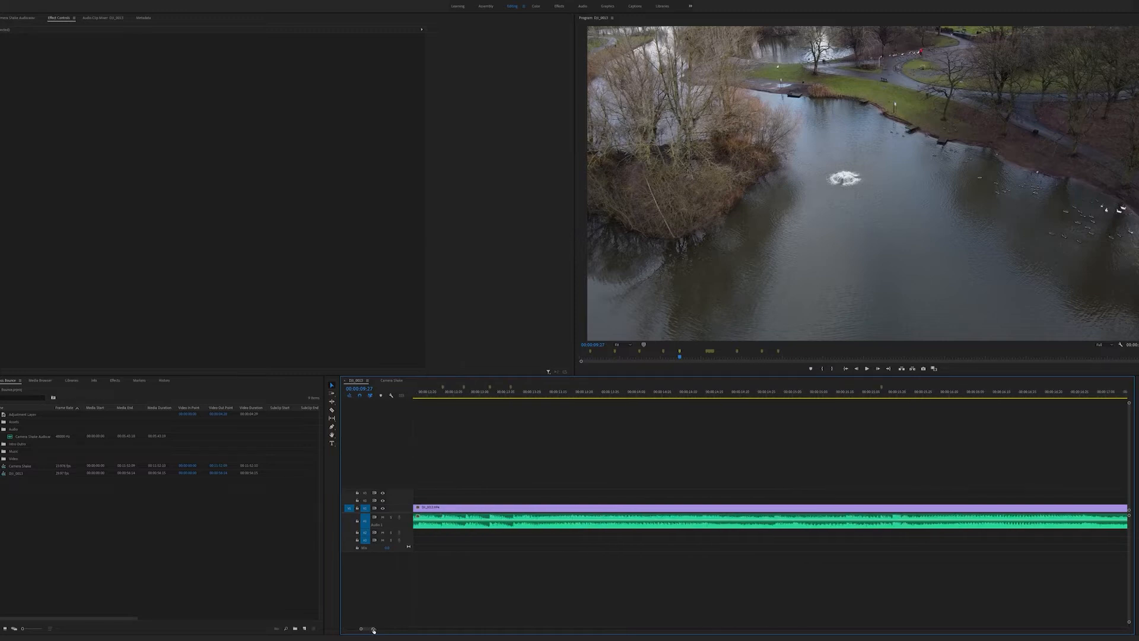
left_click(442, 388)
left_click_drag(372, 629, 367, 630)
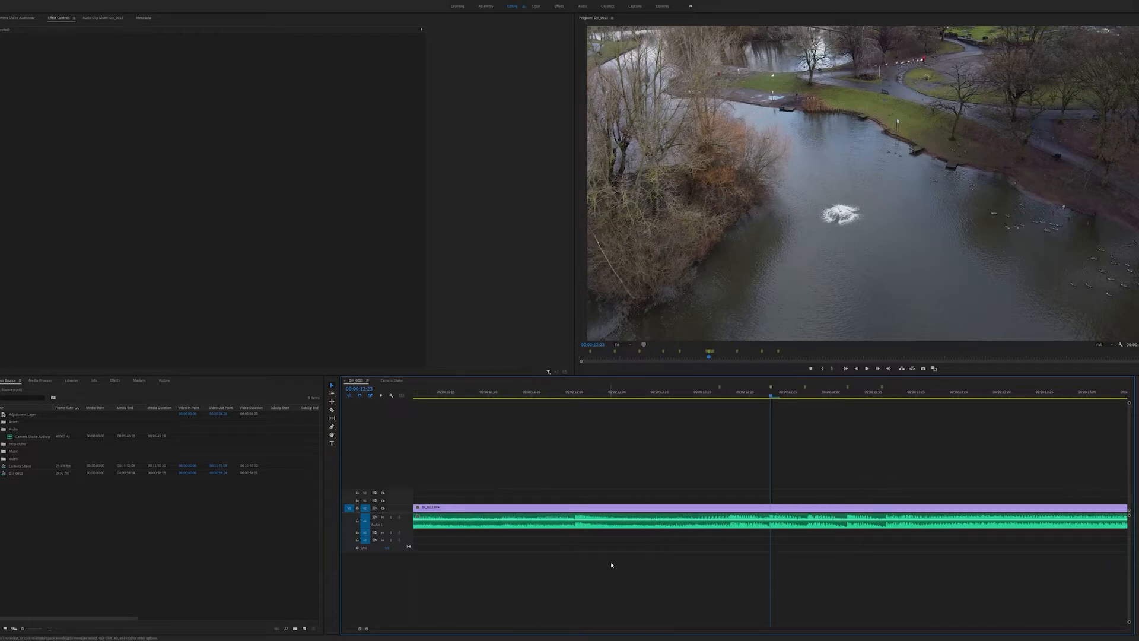
left_click(719, 389)
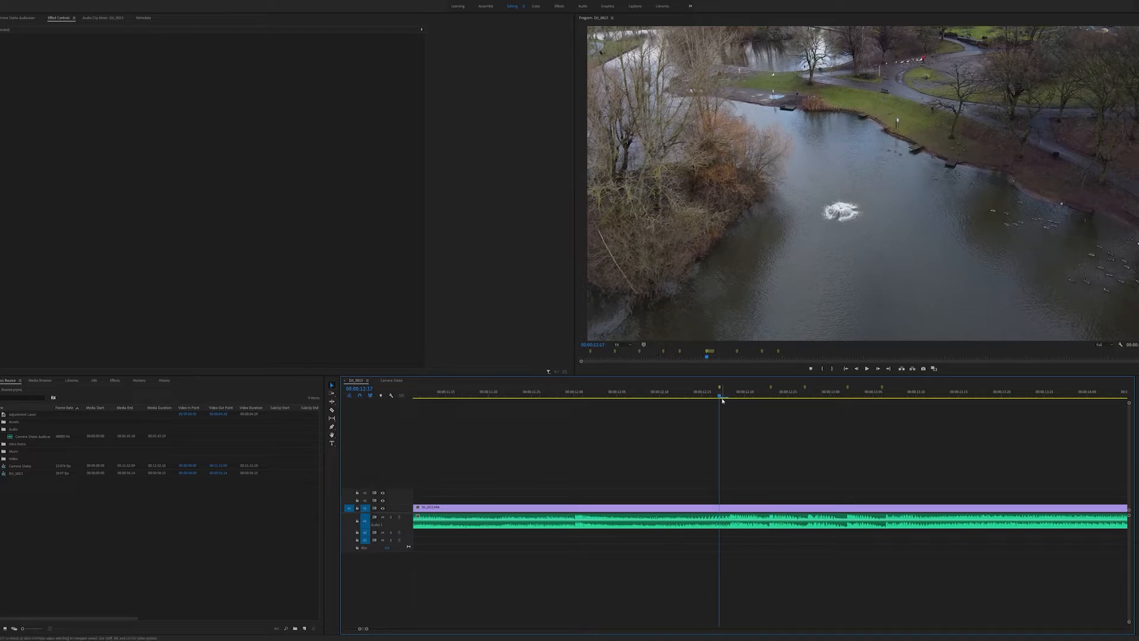
left_click(729, 398)
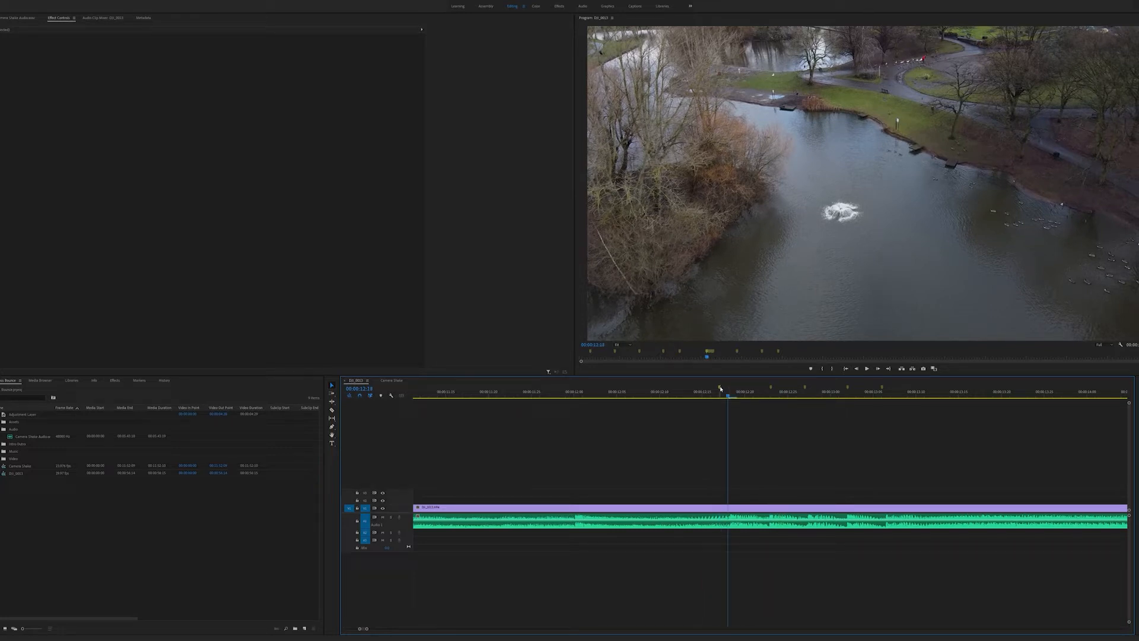
key("m")
Compare the remaining four markers of the cluster near 13 seconds with the audio peaks beneath them
left_click(771, 392)
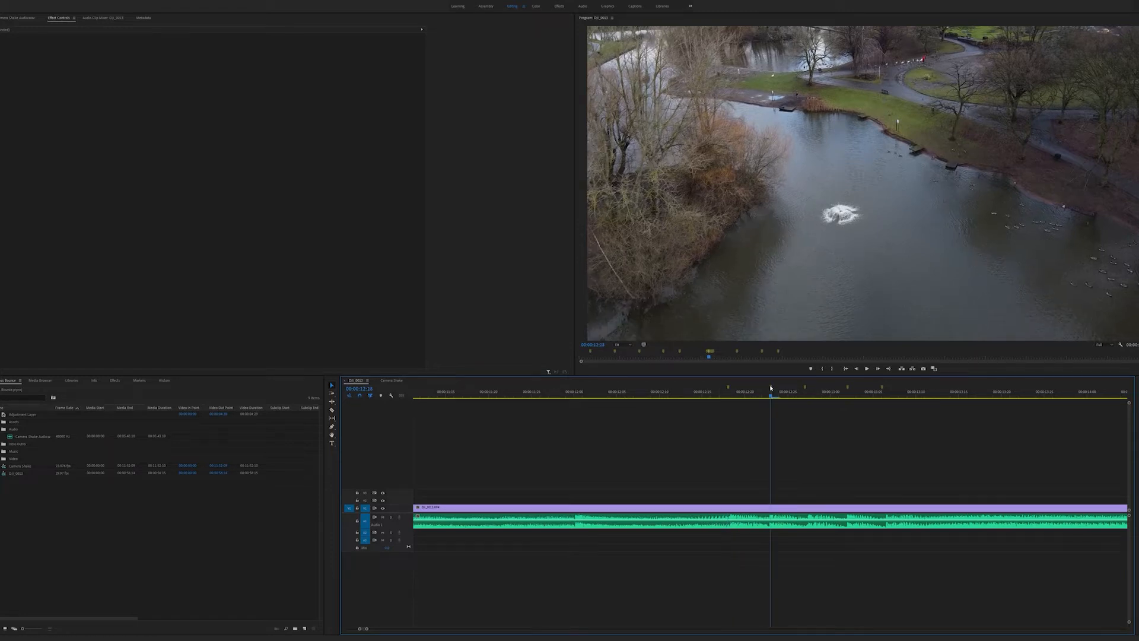
left_click(805, 391)
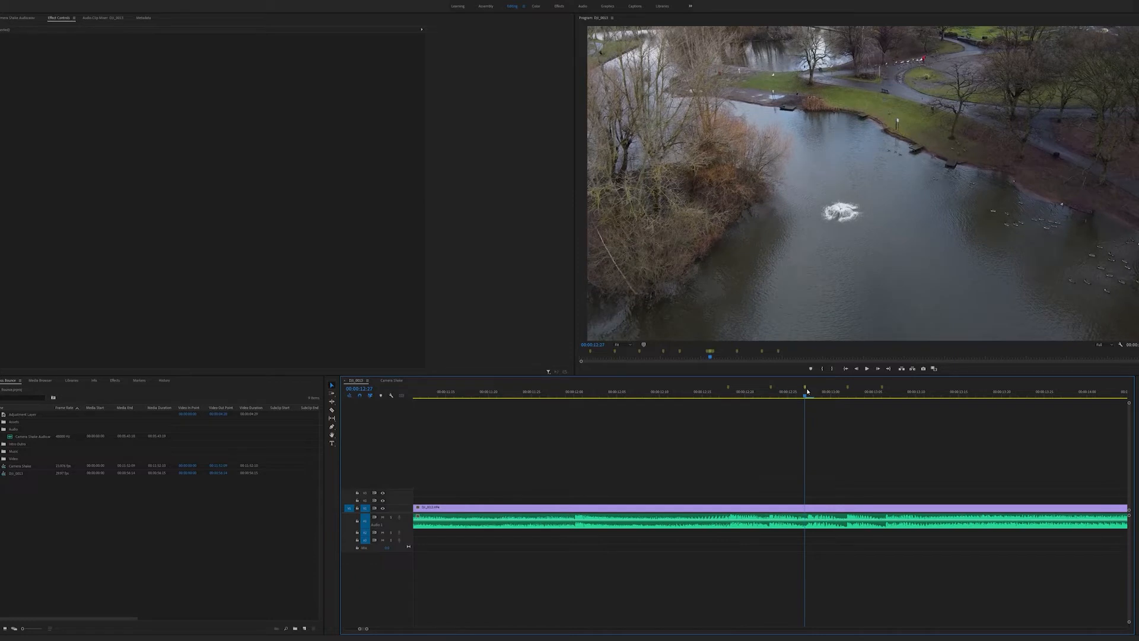
key("Right")
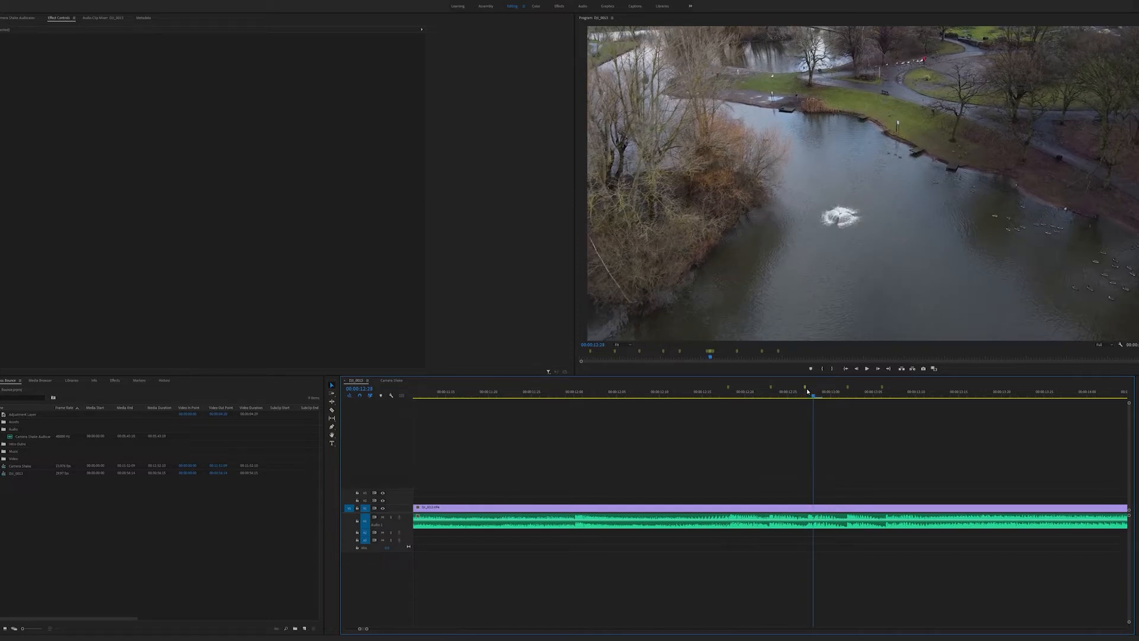
left_click(847, 388)
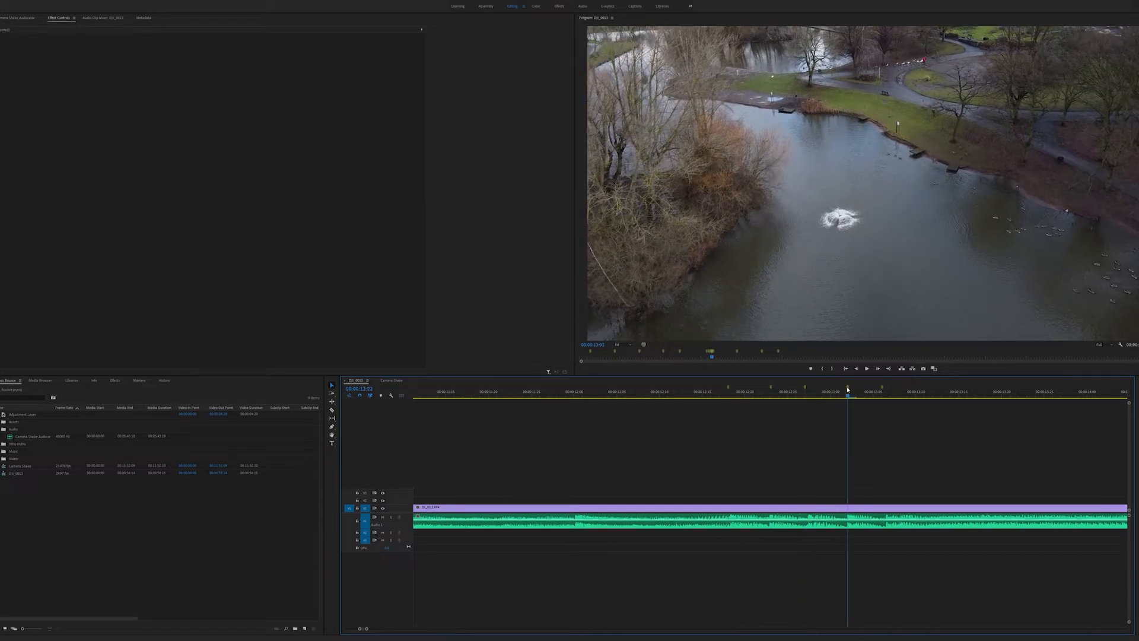
left_click(882, 390)
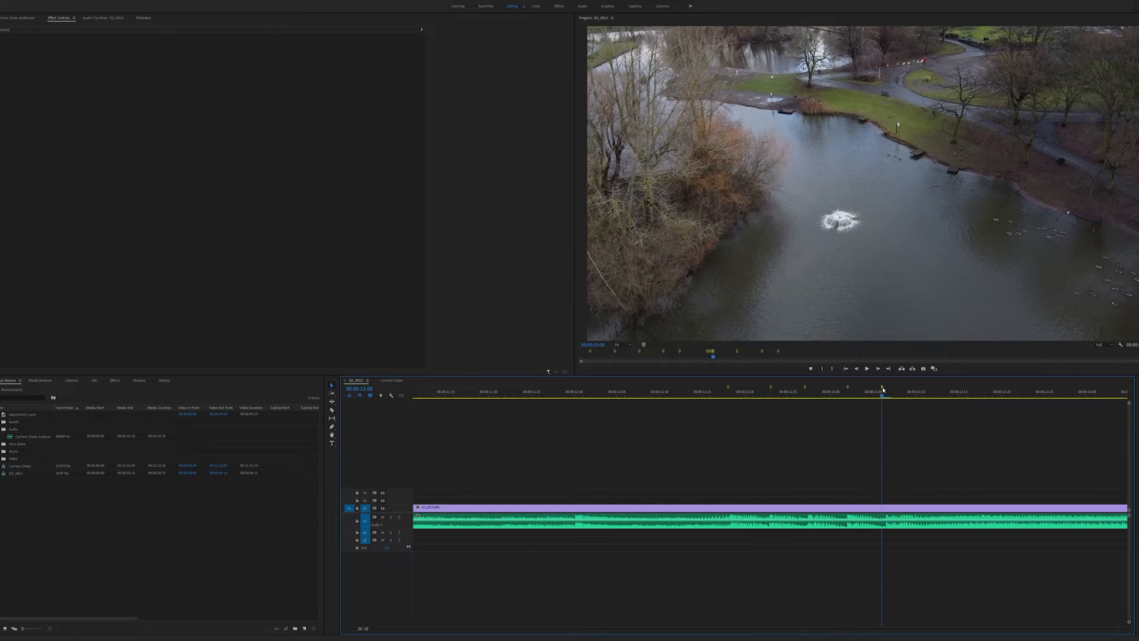
key("Right")
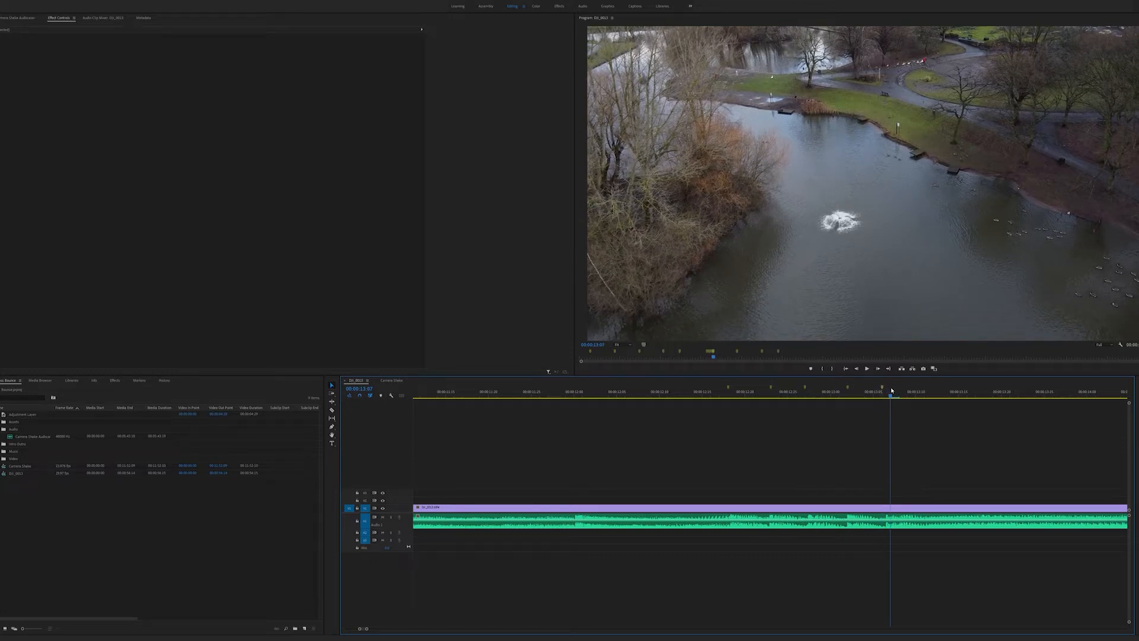
Move the first marker after the cluster, at about 15.5 seconds, slightly later onto the audio peak
left_click_drag(366, 630, 430, 629)
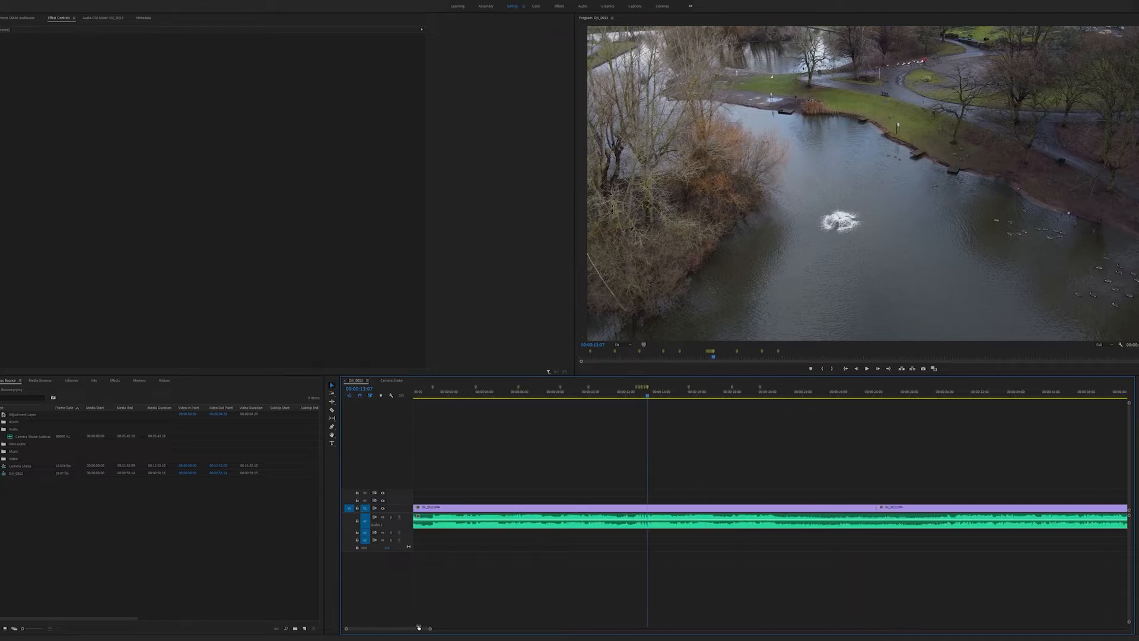
left_click(690, 389)
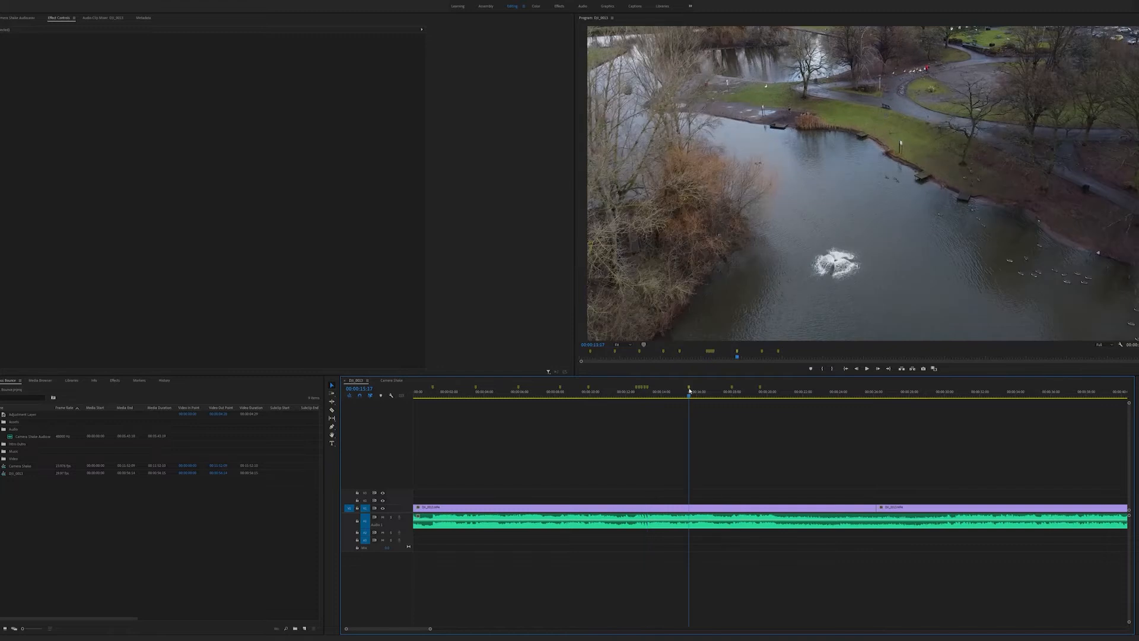
left_click_drag(428, 628, 395, 627)
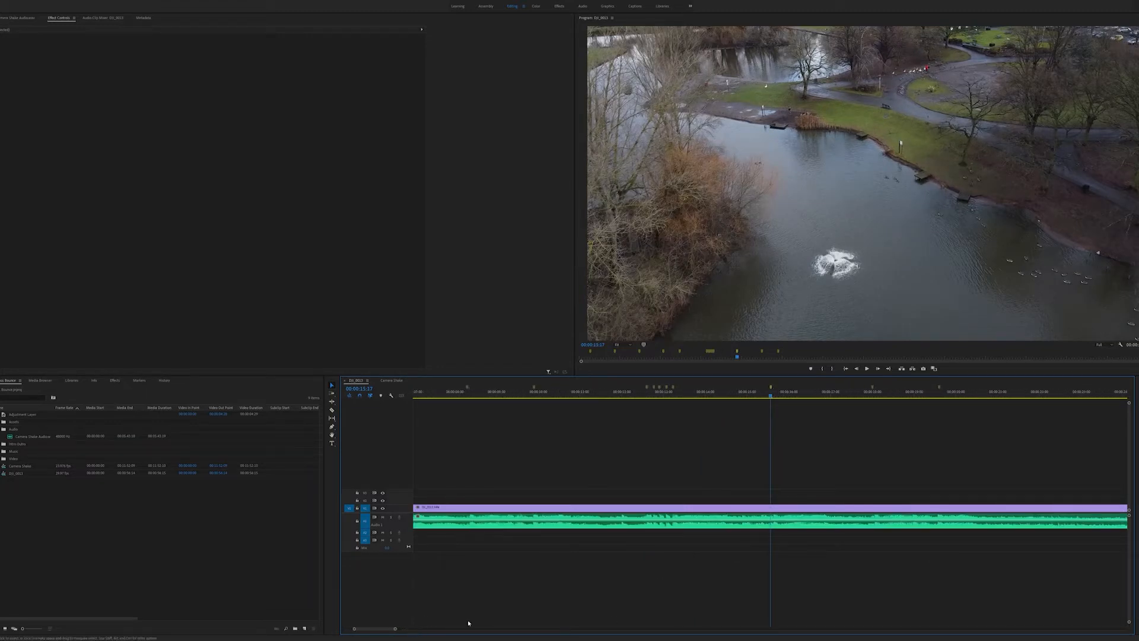
left_click(772, 396)
left_click_drag(772, 395, 772, 386)
Play the audio around the marker near 18 seconds and move that marker slightly later, onto the beat
left_click(871, 390)
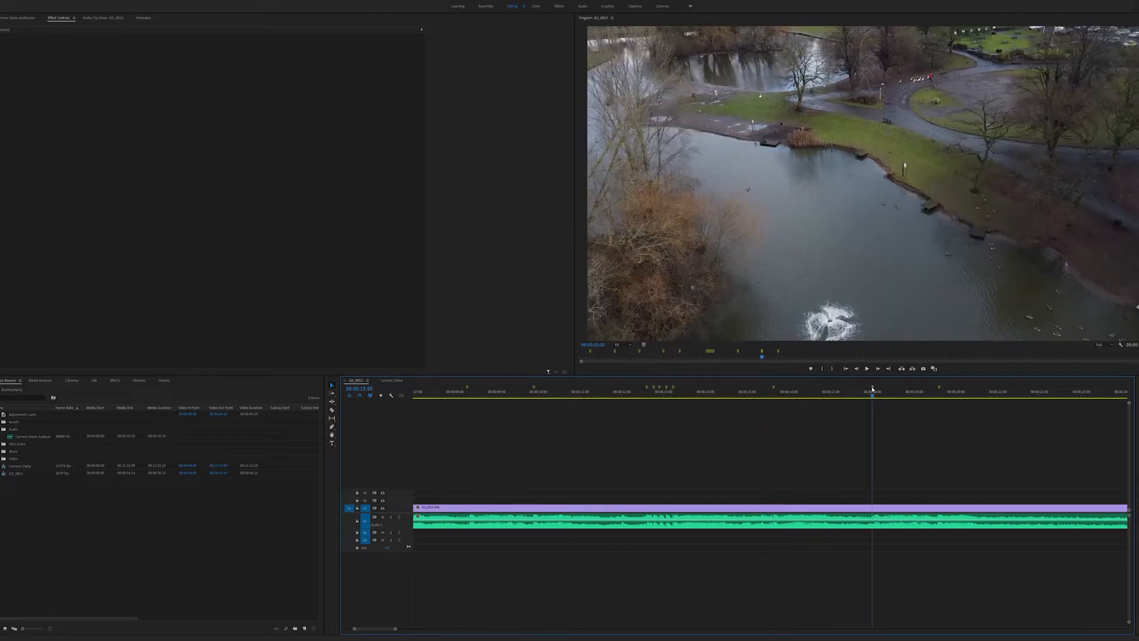
key("Right")
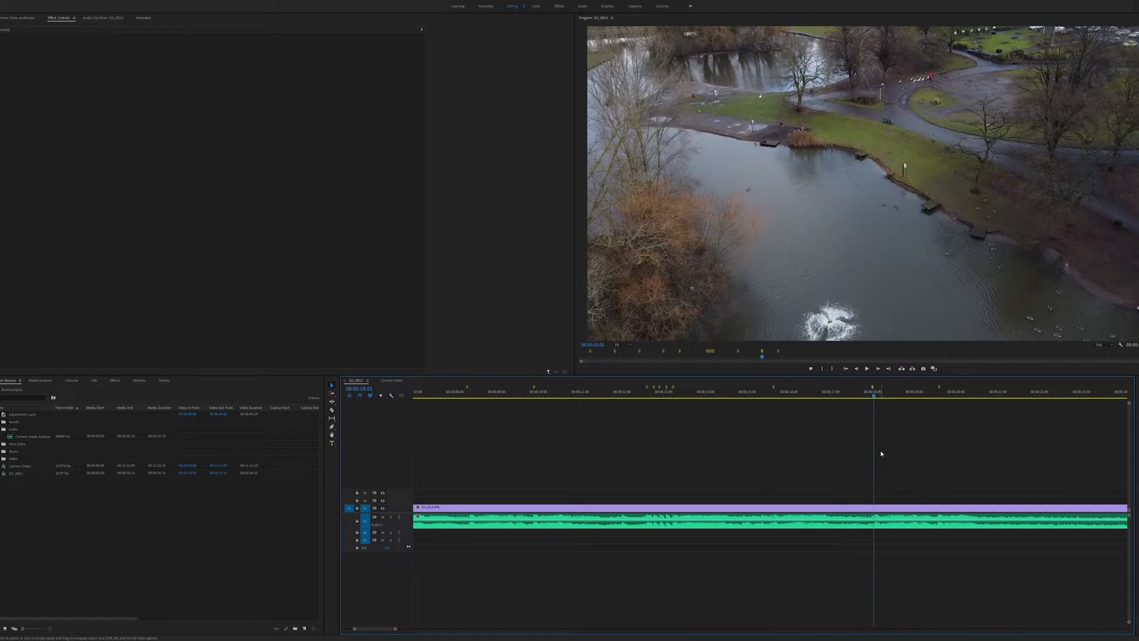
left_click_drag(872, 390, 861, 393)
key("space")
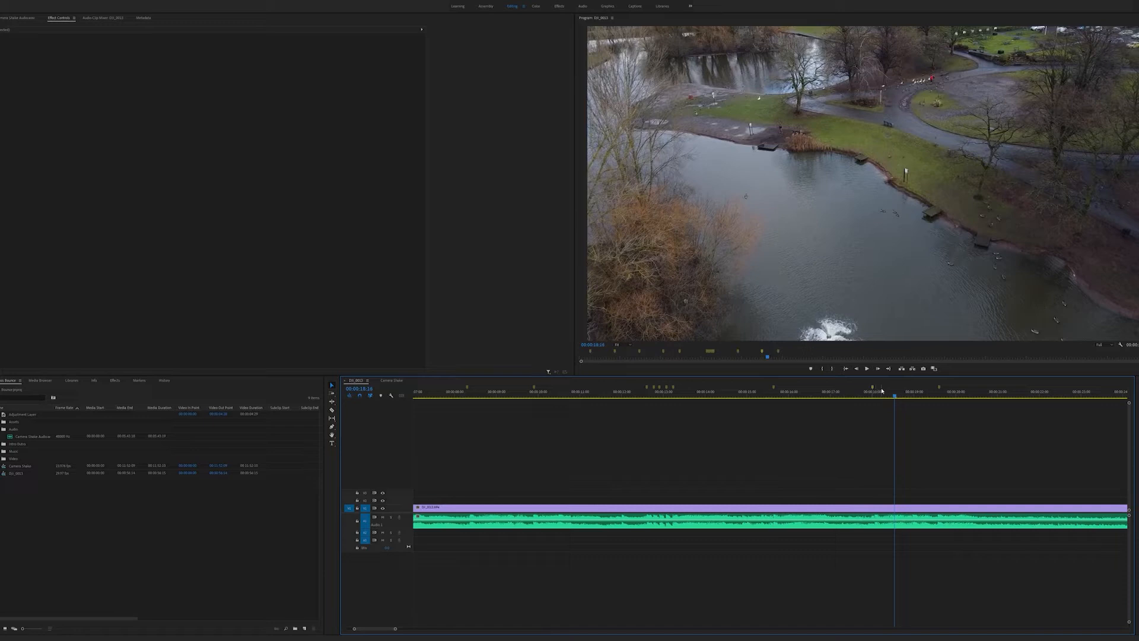
left_click_drag(881, 391, 876, 399)
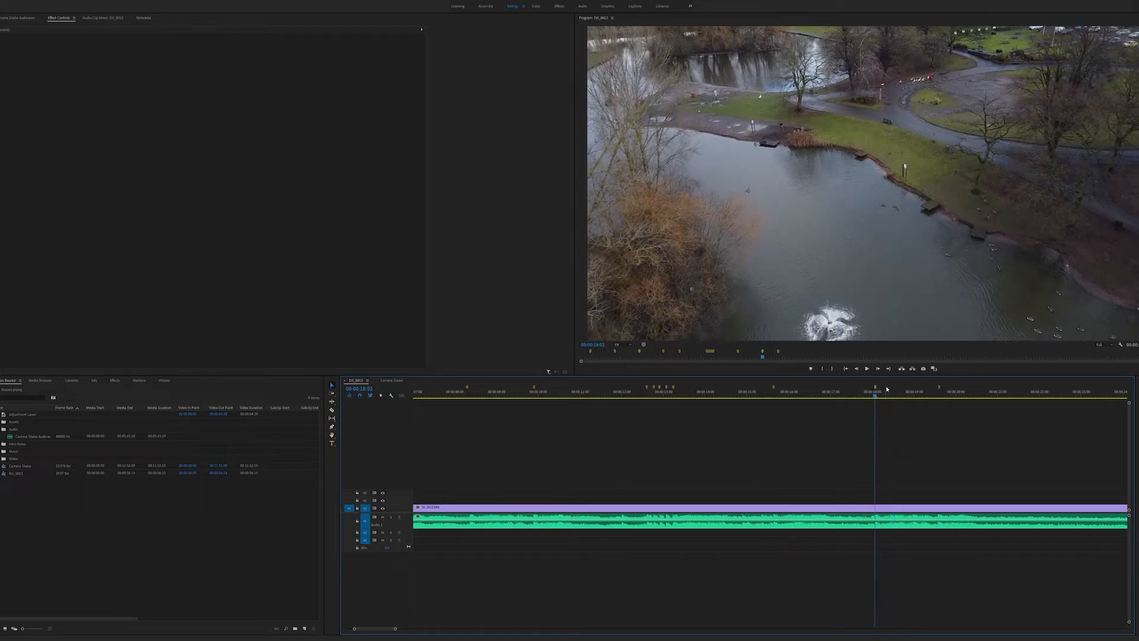
Line up the last marker, at about 19.5 seconds, with the beat in the waveform
left_click(940, 389)
left_click_drag(940, 395, 938, 398)
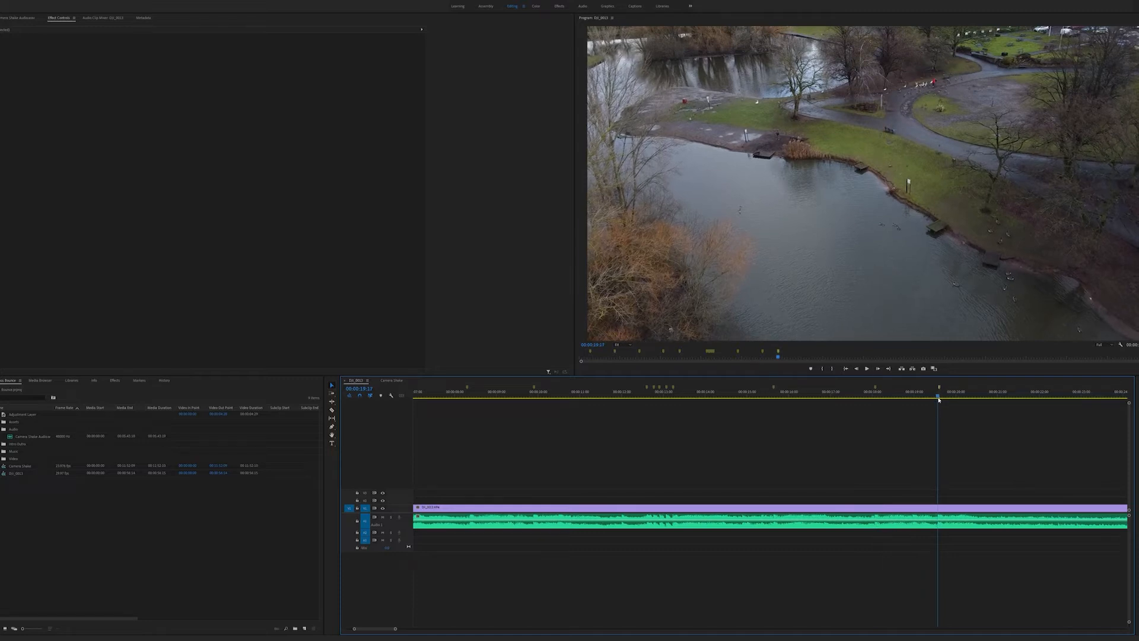
left_click(938, 388)
Create an adjustment layer and lay it on the track above the footage from the sequence start to about 39 seconds
left_click_drag(395, 629, 475, 628)
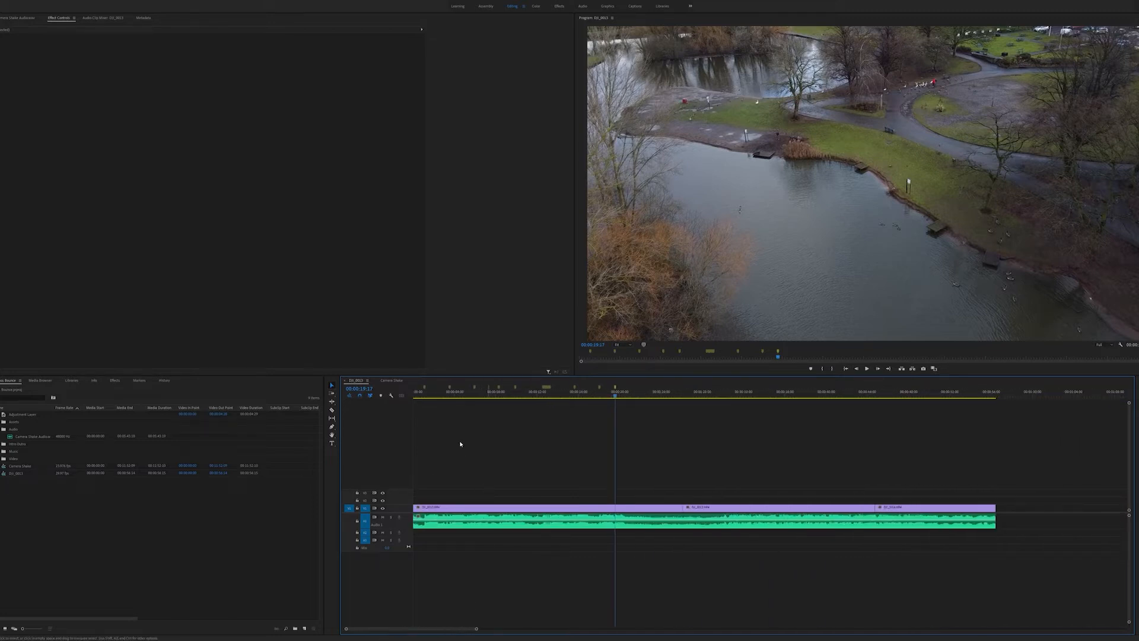
left_click_drag(419, 398, 408, 398)
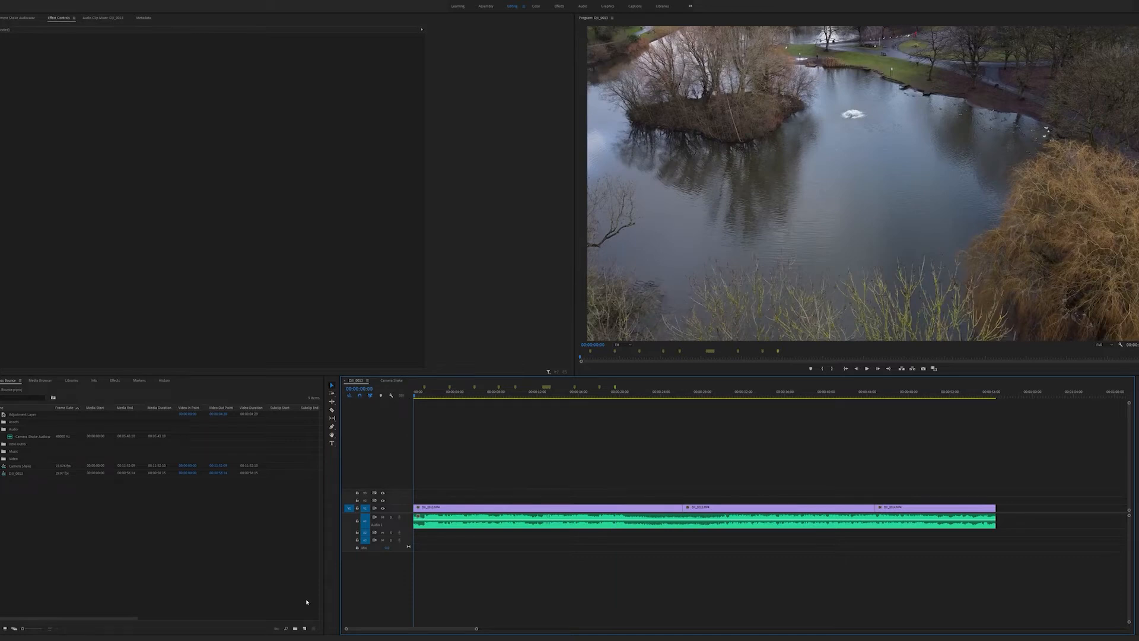
left_click(3, 468)
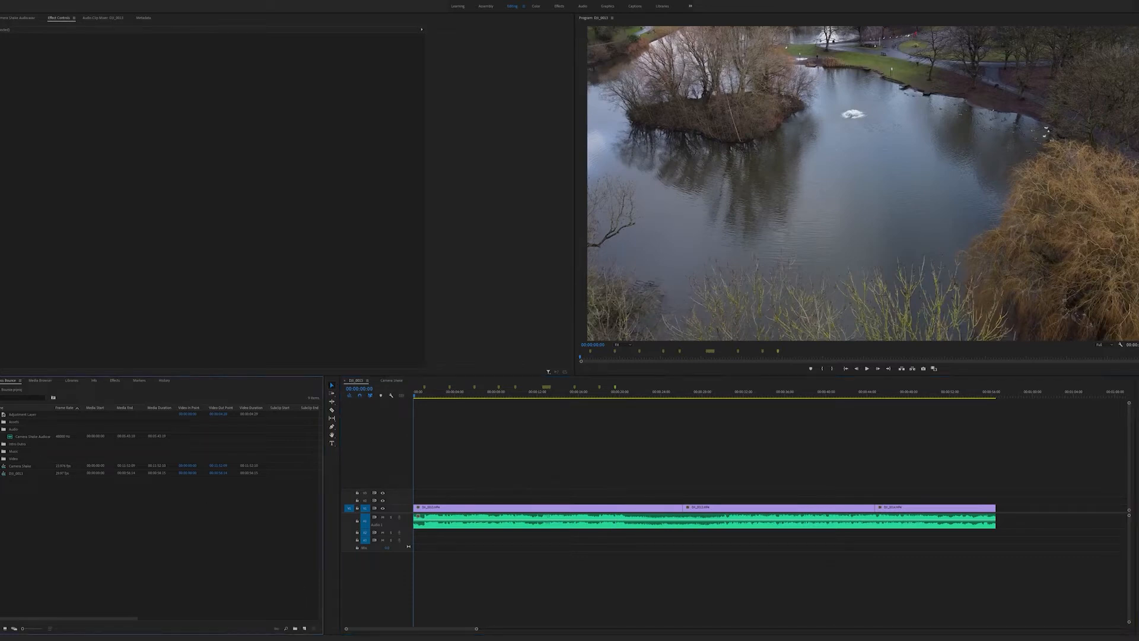
left_click(305, 629)
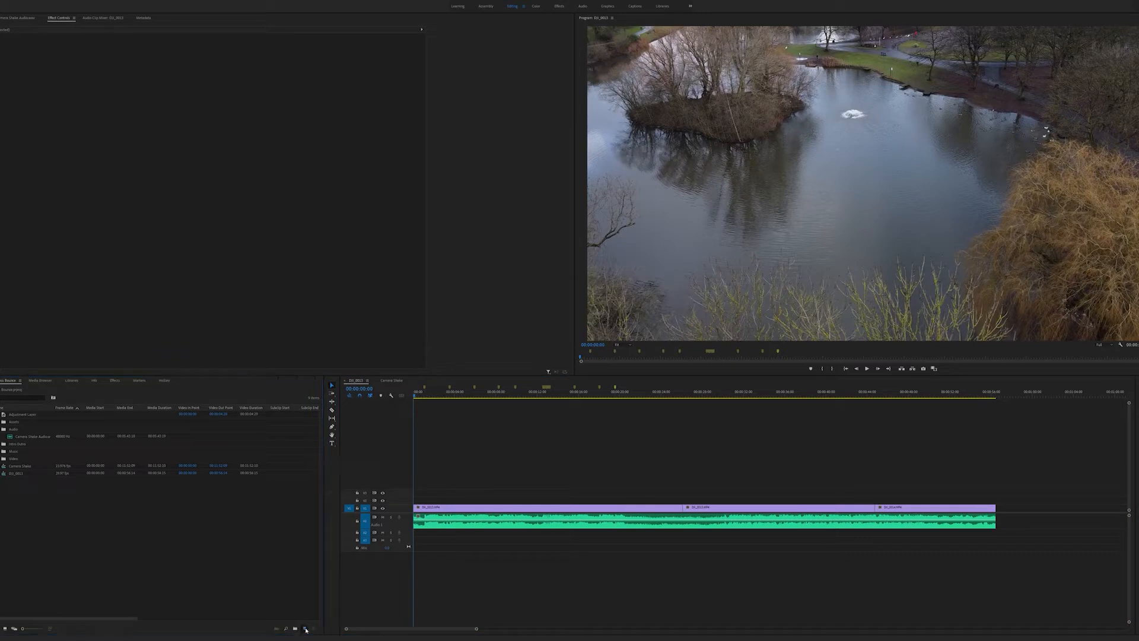
left_click(328, 583)
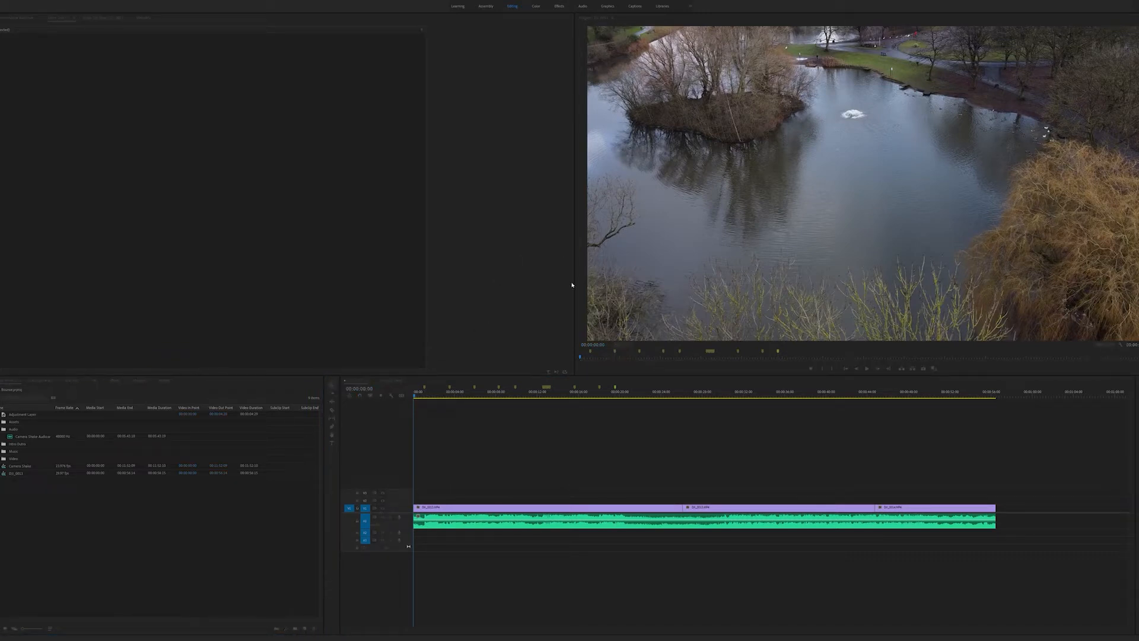
key("Return")
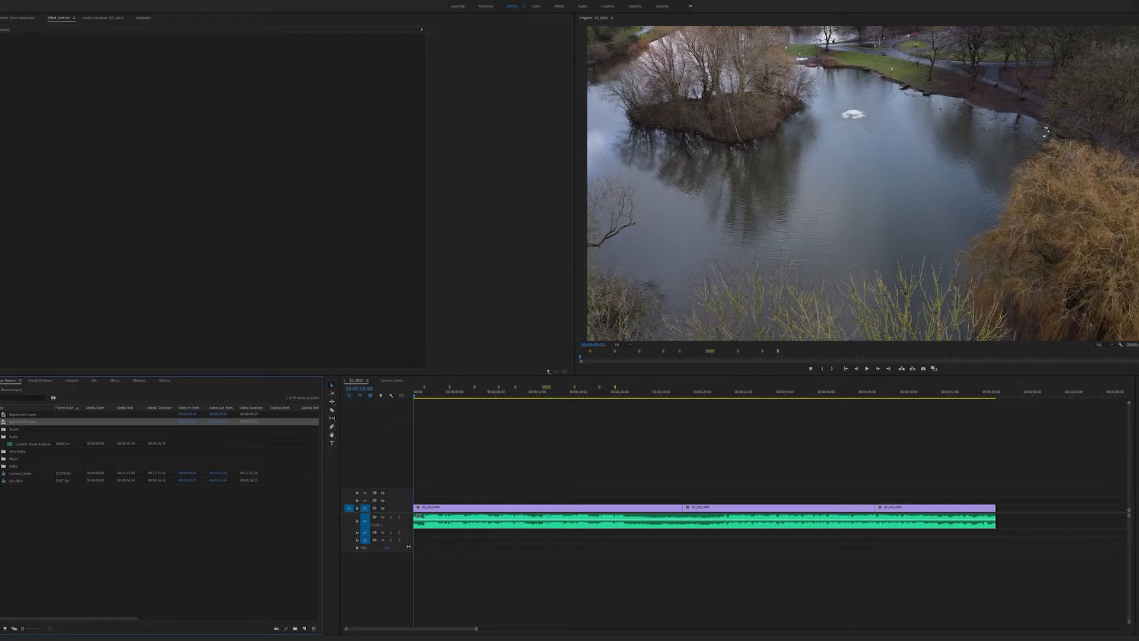
left_click_drag(11, 425, 407, 502)
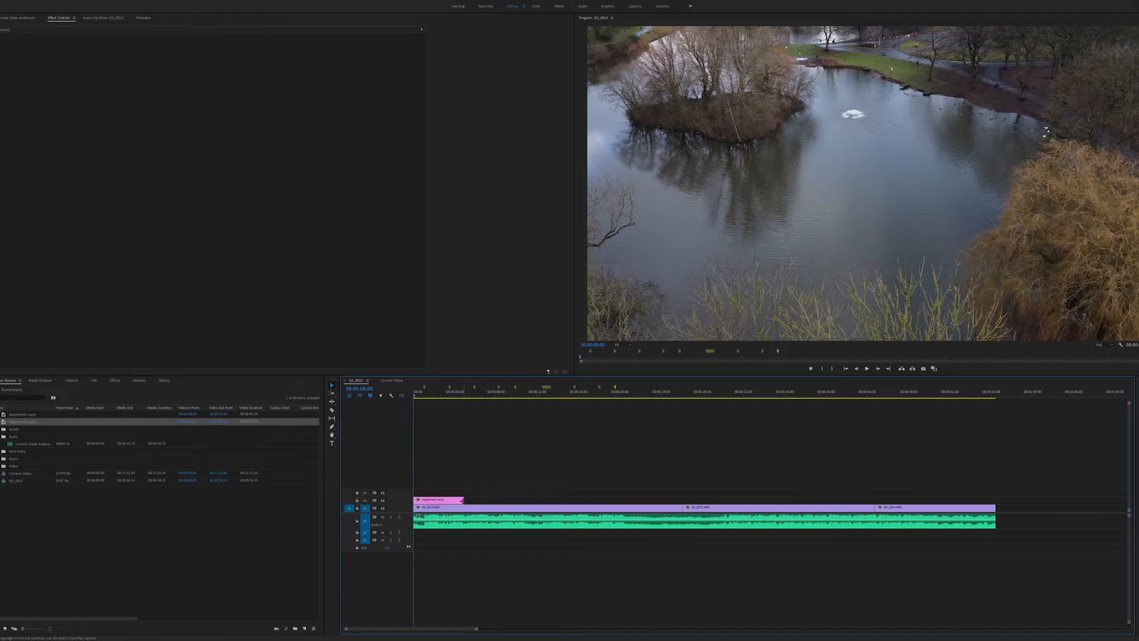
left_click_drag(462, 500, 819, 500)
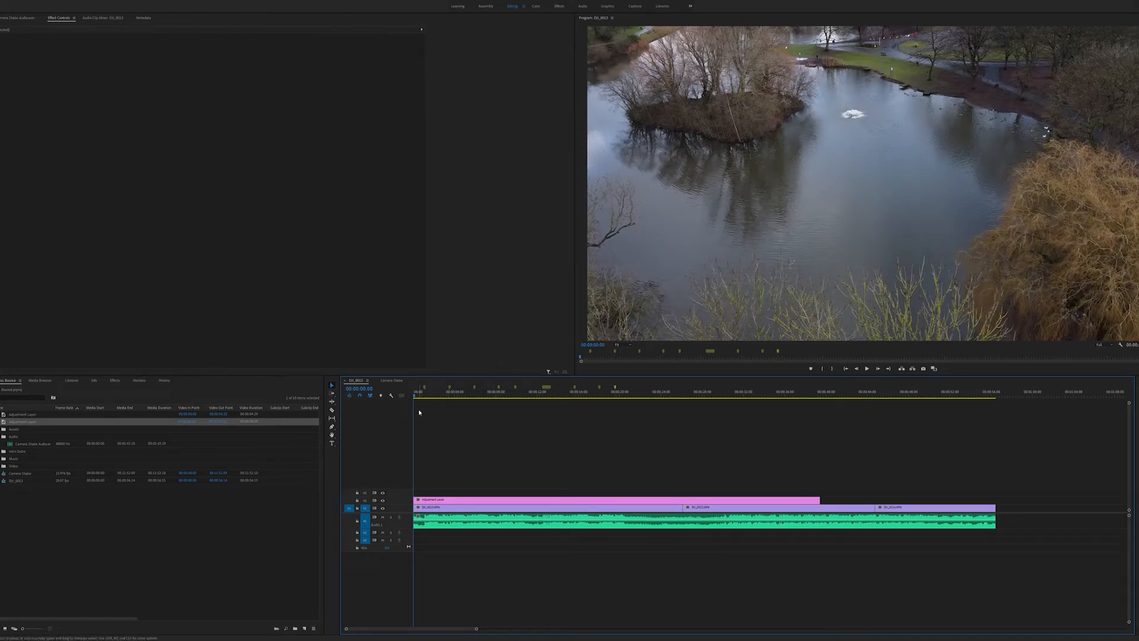
Find the Gaussian Blur video effect and apply it to the adjustment layer
left_click(115, 381)
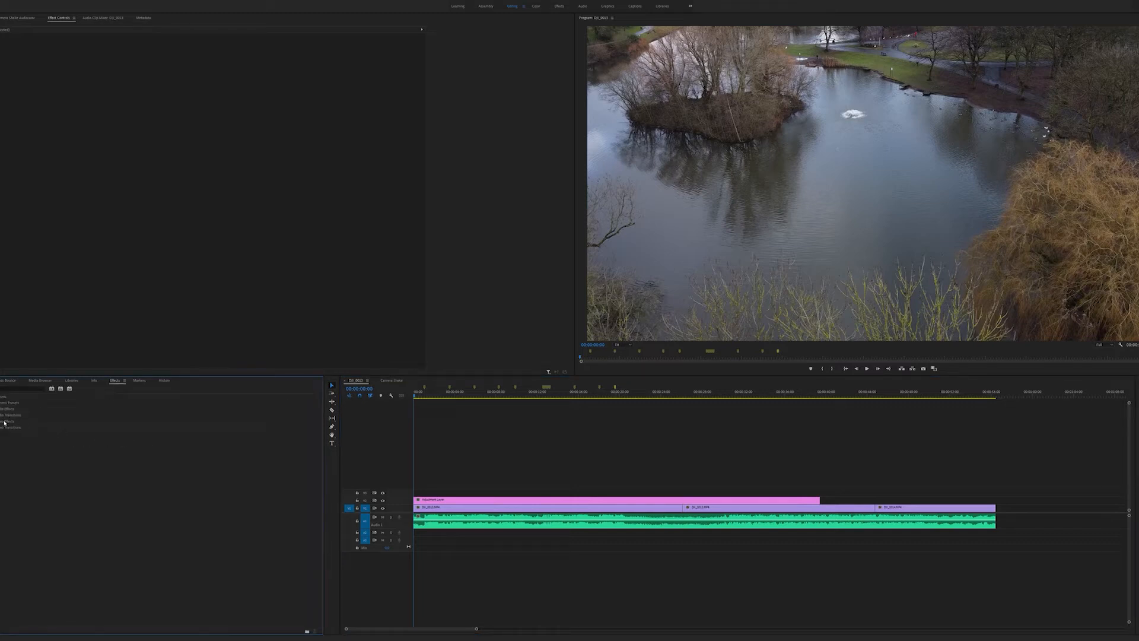
left_click(1, 381)
left_click(4, 398)
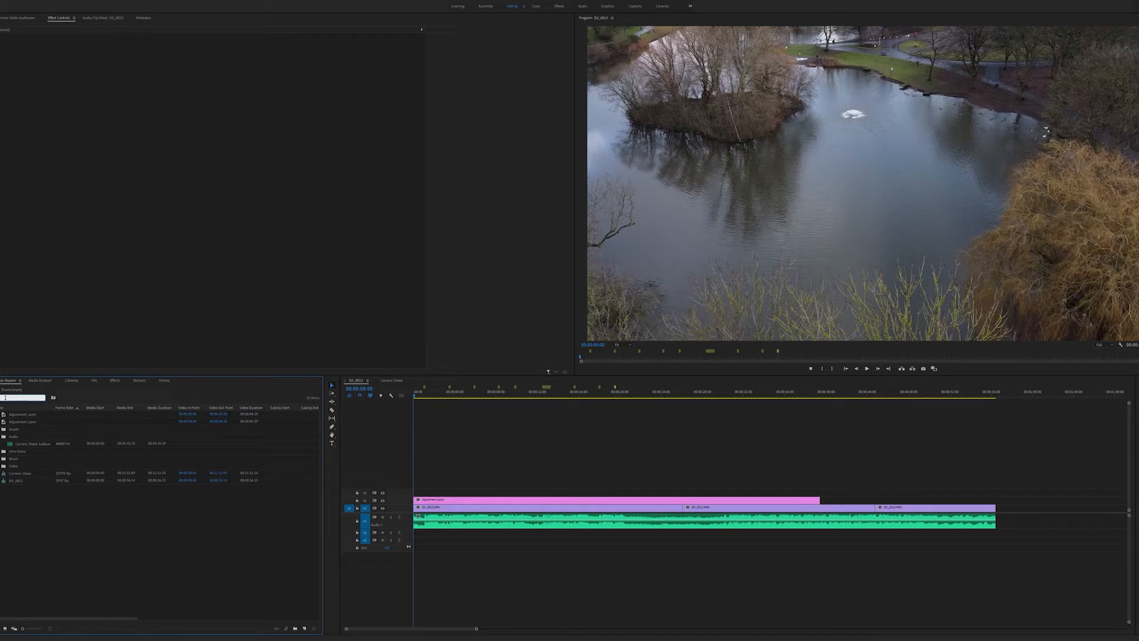
left_click(111, 381)
left_click(17, 389)
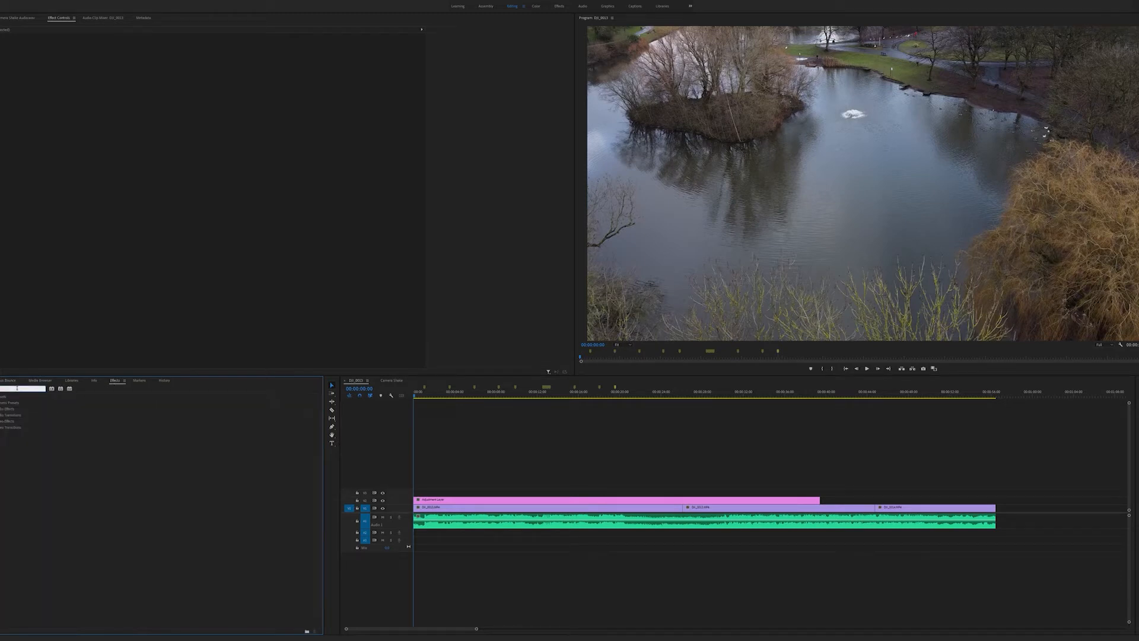
type("gaussian")
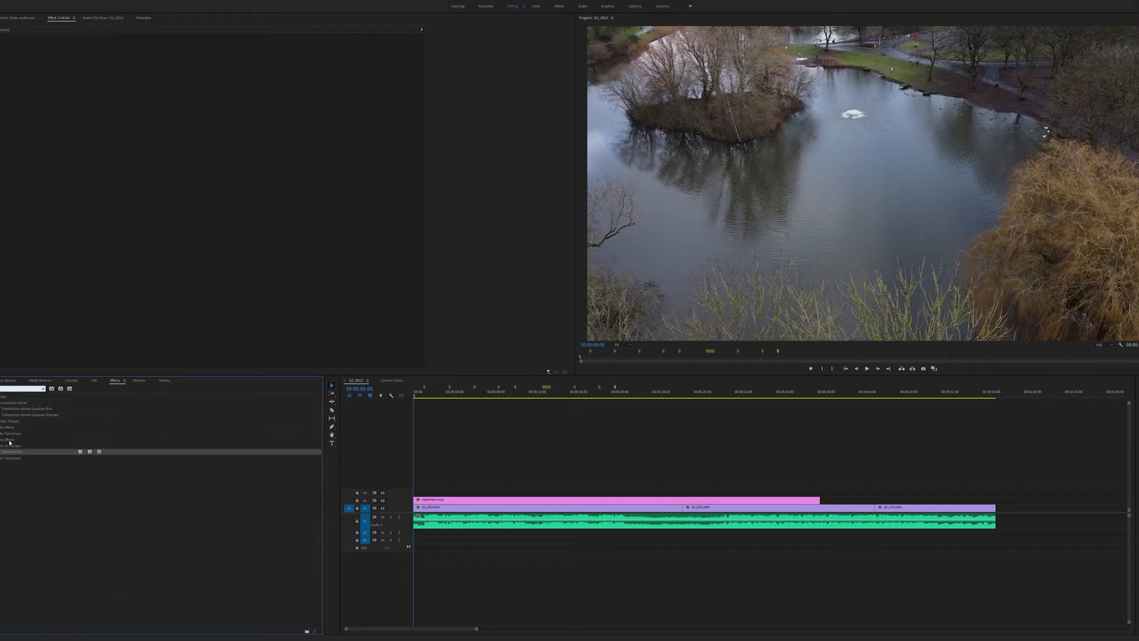
left_click_drag(12, 453, 508, 501)
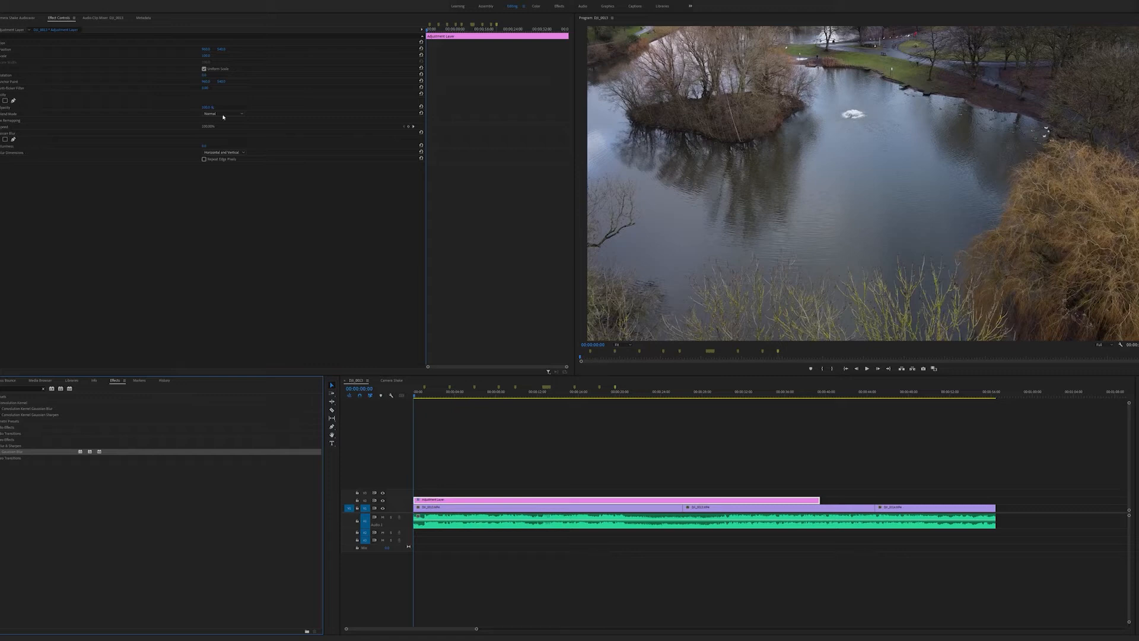
Set the Gaussian Blur's Blurriness on the adjustment layer to 30
left_click(11, 134)
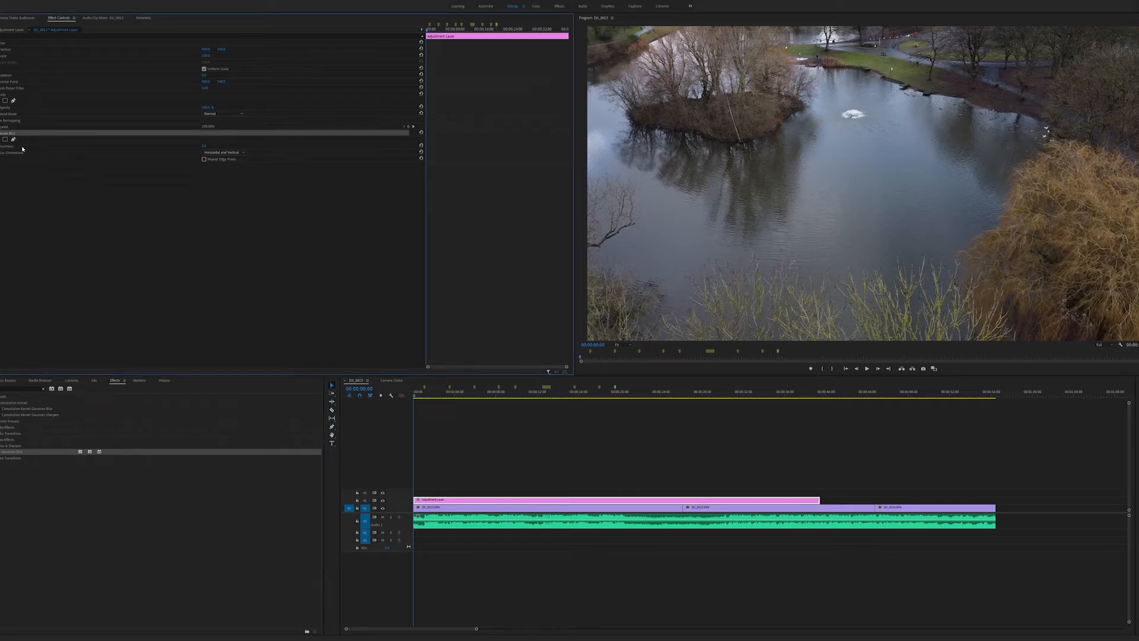
left_click(36, 147)
left_click(205, 146)
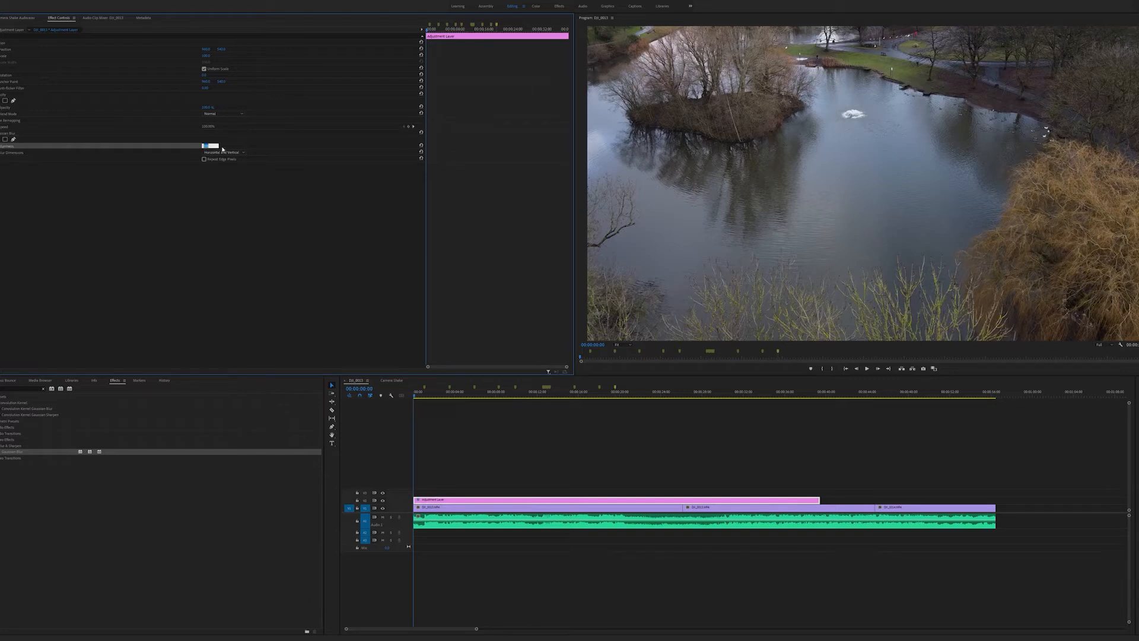
type("30")
key("Return")
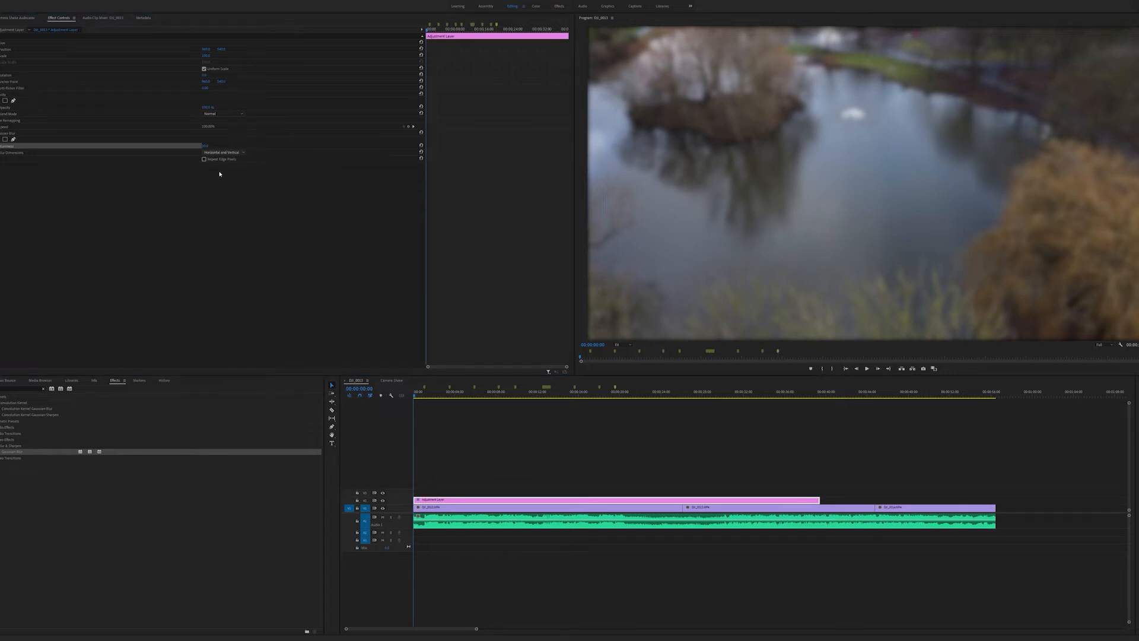
left_click(244, 178)
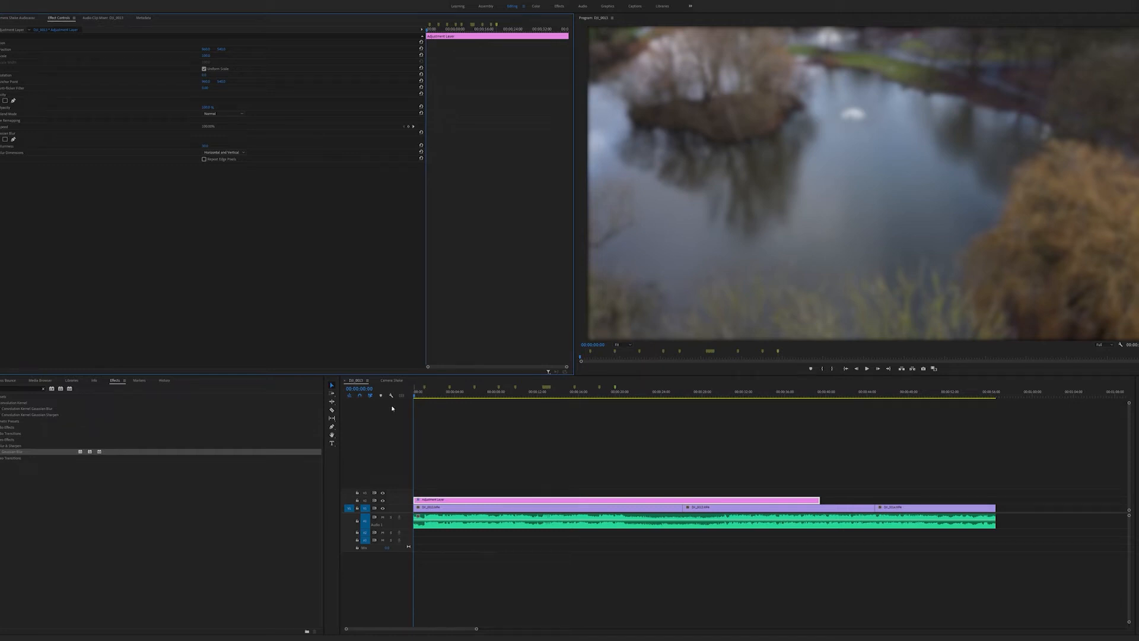
Split the adjustment layer with the Razor tool at the first marker, just after 1 second
left_click(437, 421)
left_click(424, 389)
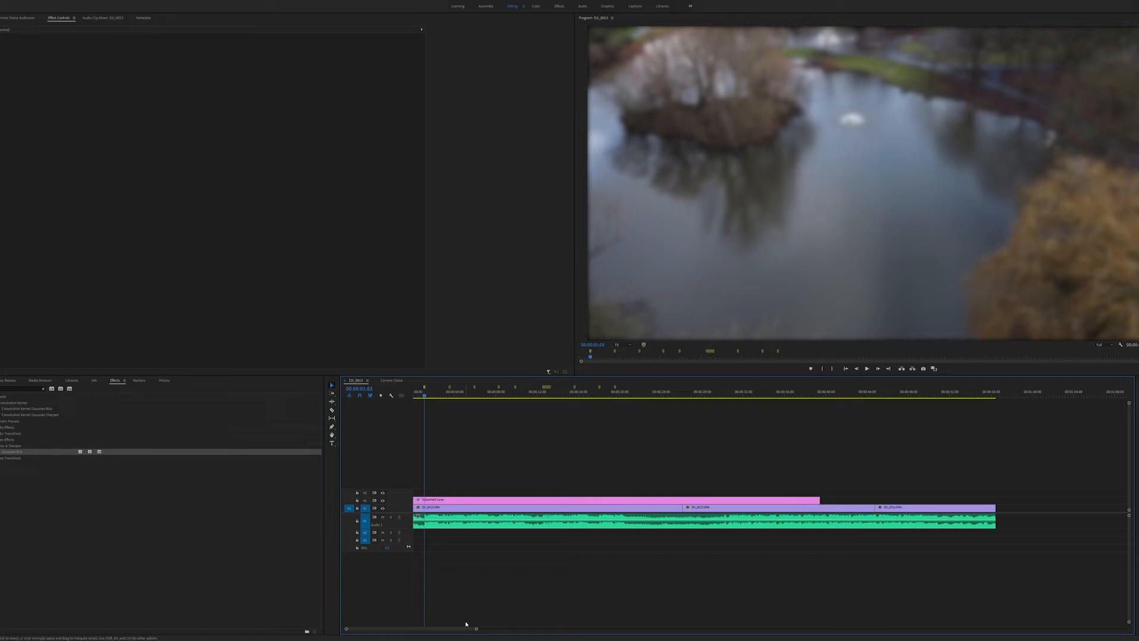
left_click_drag(477, 628, 425, 627)
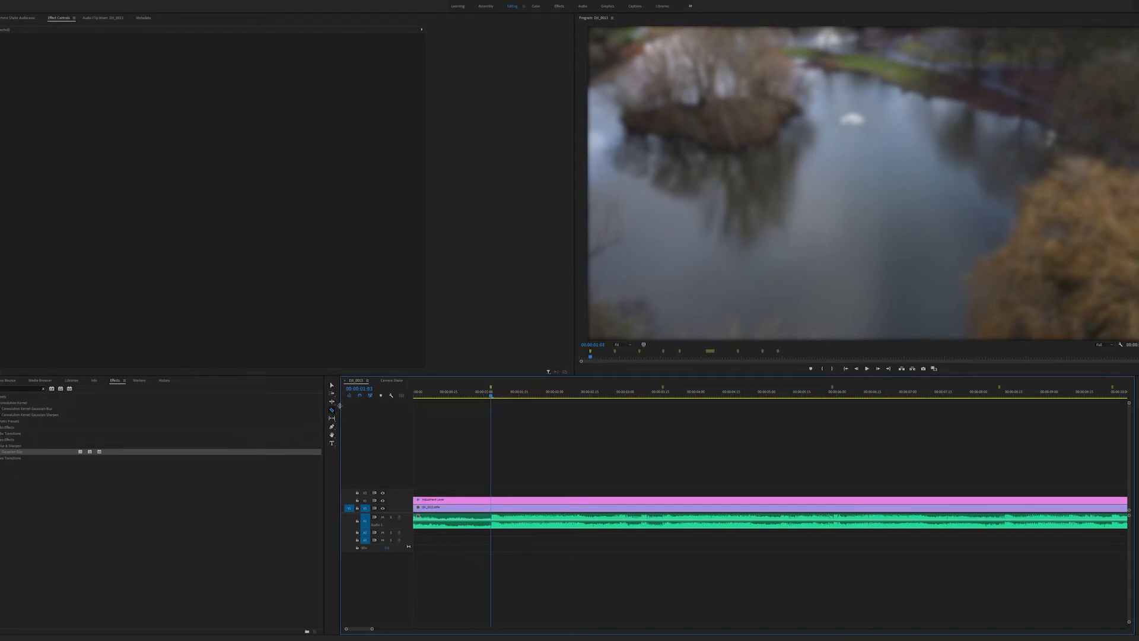
left_click(491, 499)
Cut the adjustment layer frame by frame after the first marker, making five one-frame pieces
left_click_drag(372, 628, 356, 628)
left_click(714, 395)
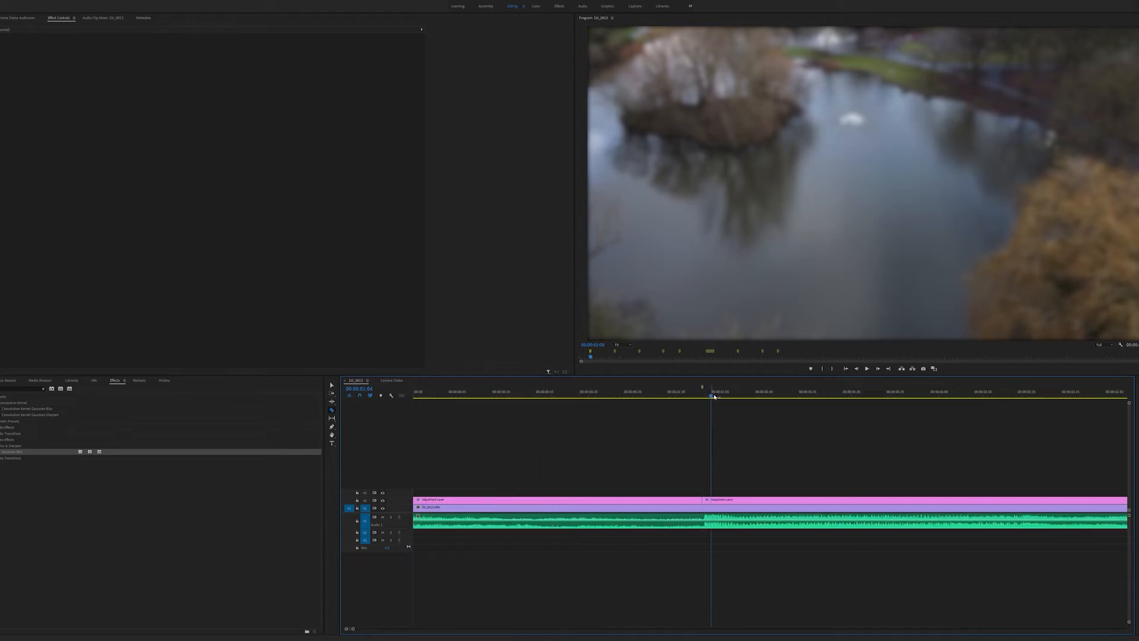
left_click(714, 500)
key("Right")
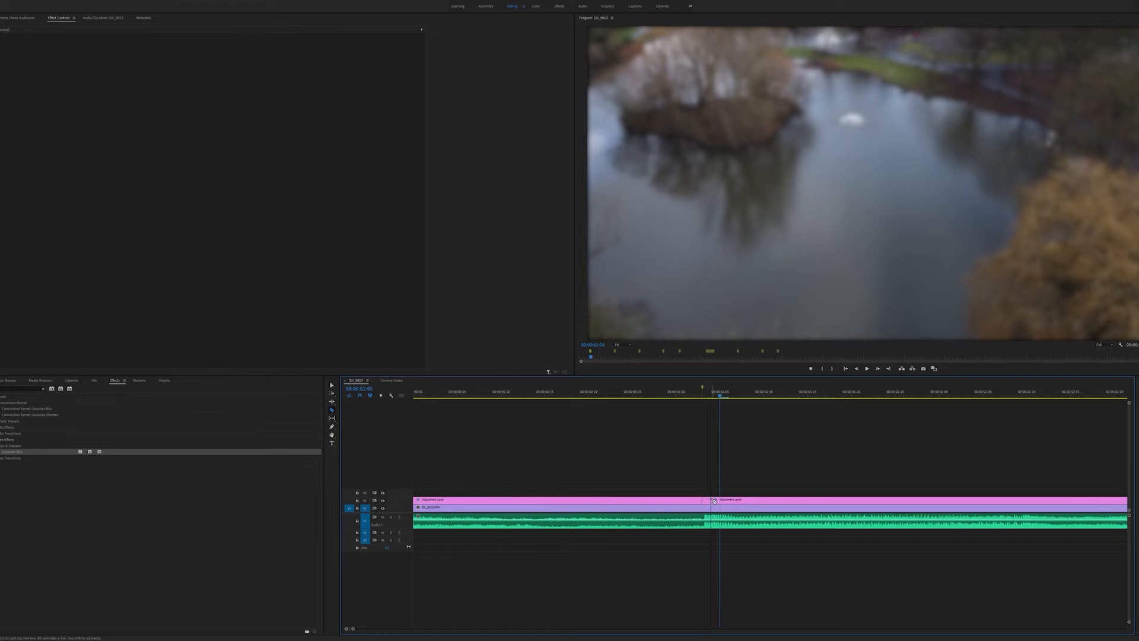
left_click(721, 501)
key("Right")
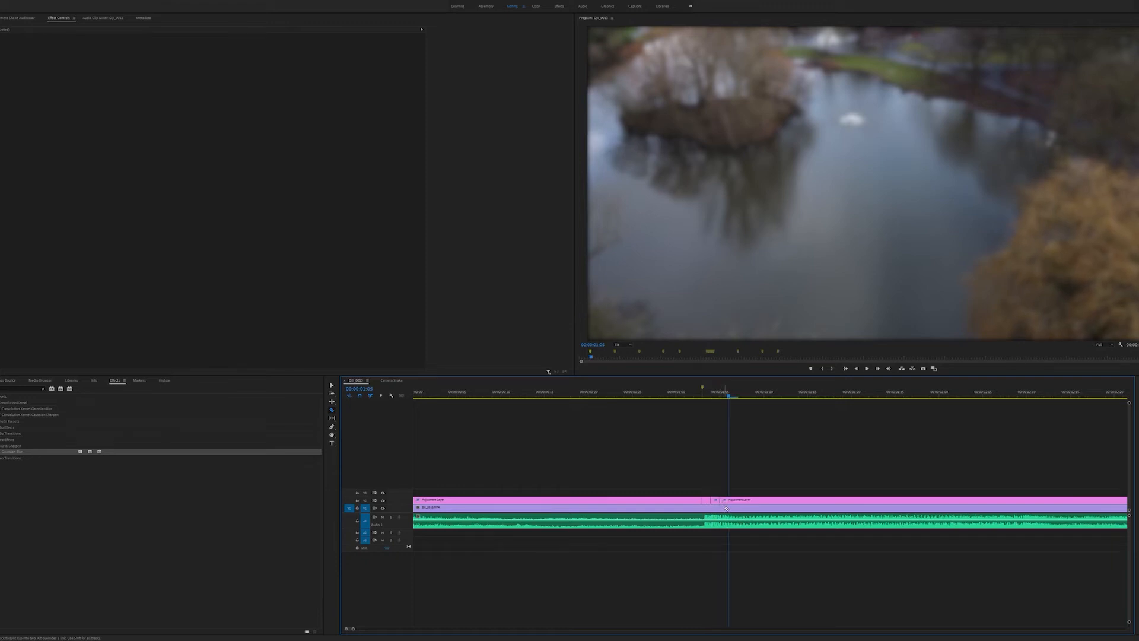
key("Right")
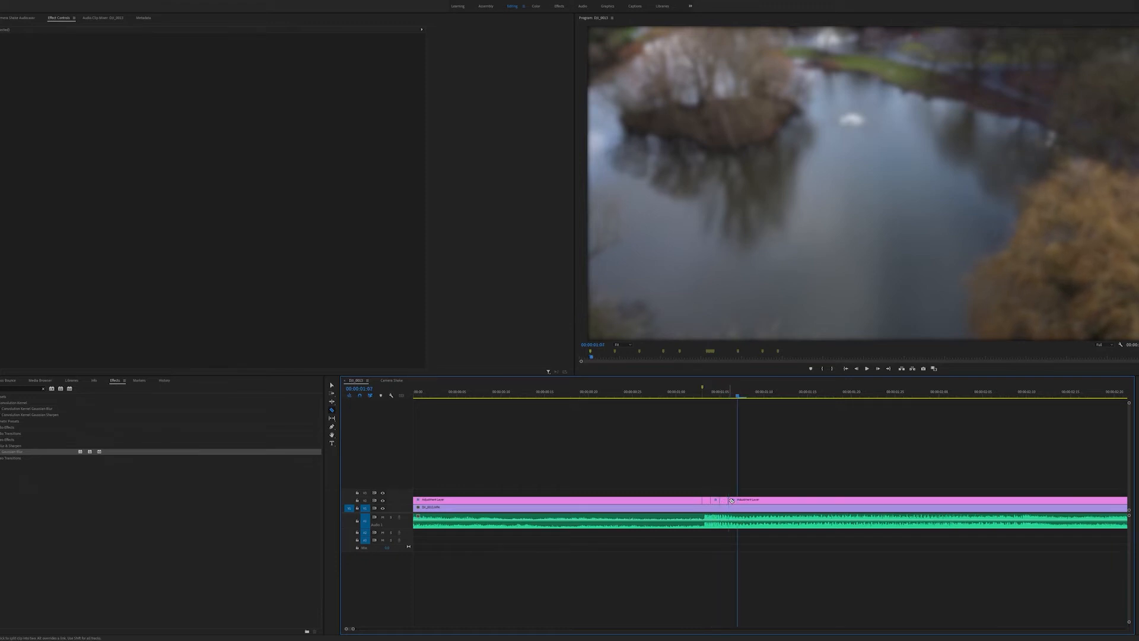
left_click(730, 500)
left_click(738, 500)
key("Right")
left_click(747, 501)
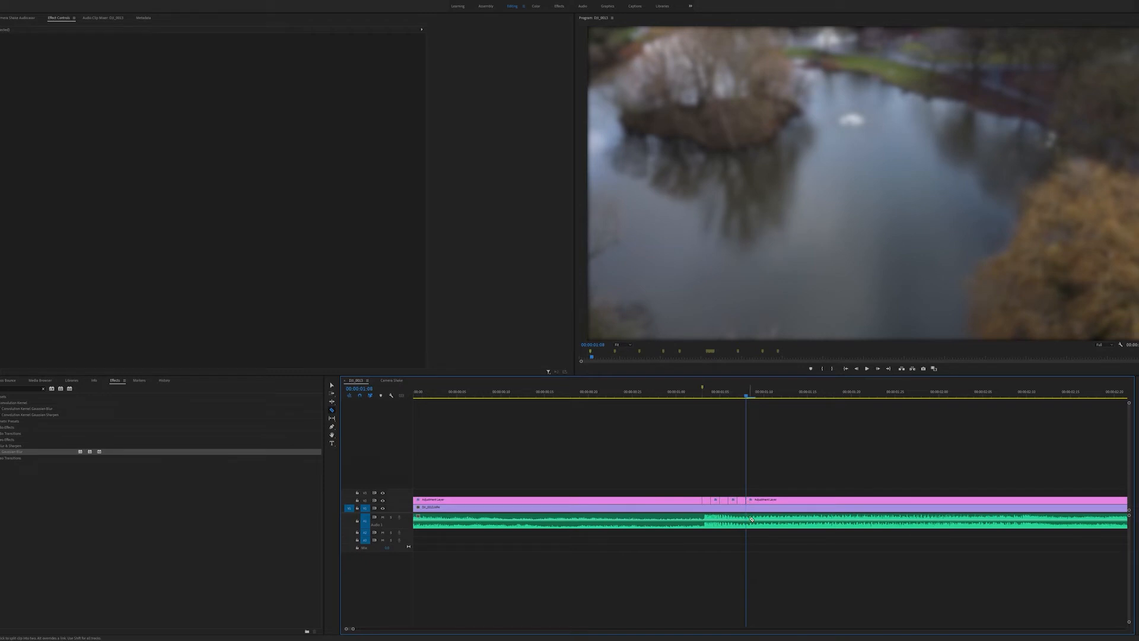
Delete the adjustment layer sections before the first marker and after the five one-frame pieces
left_click(332, 386)
left_click(602, 501)
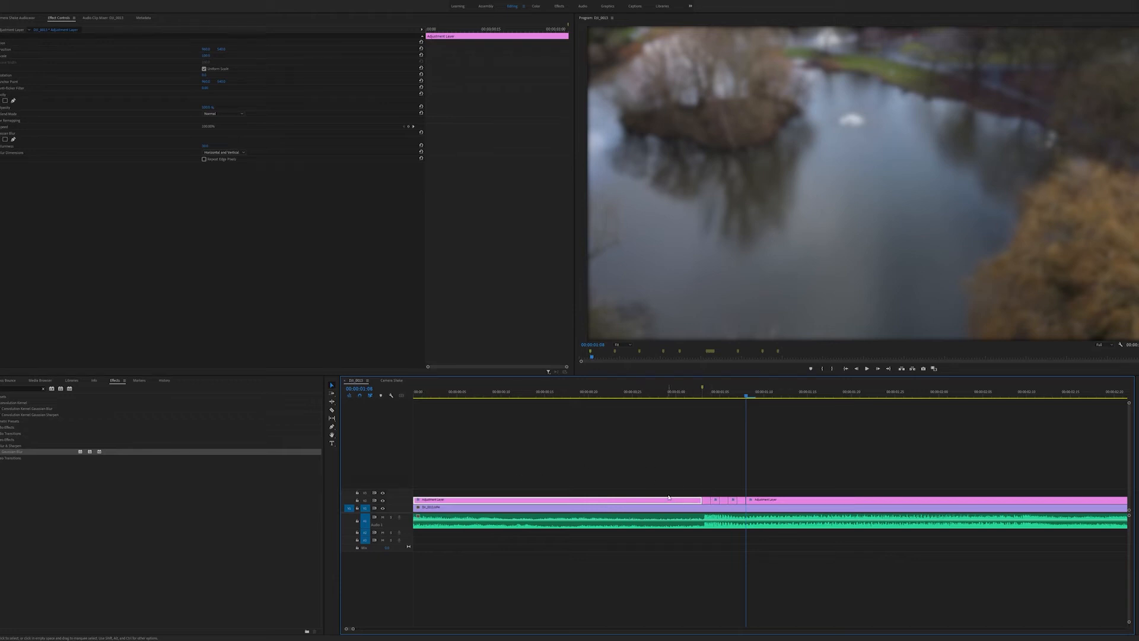
key("Delete")
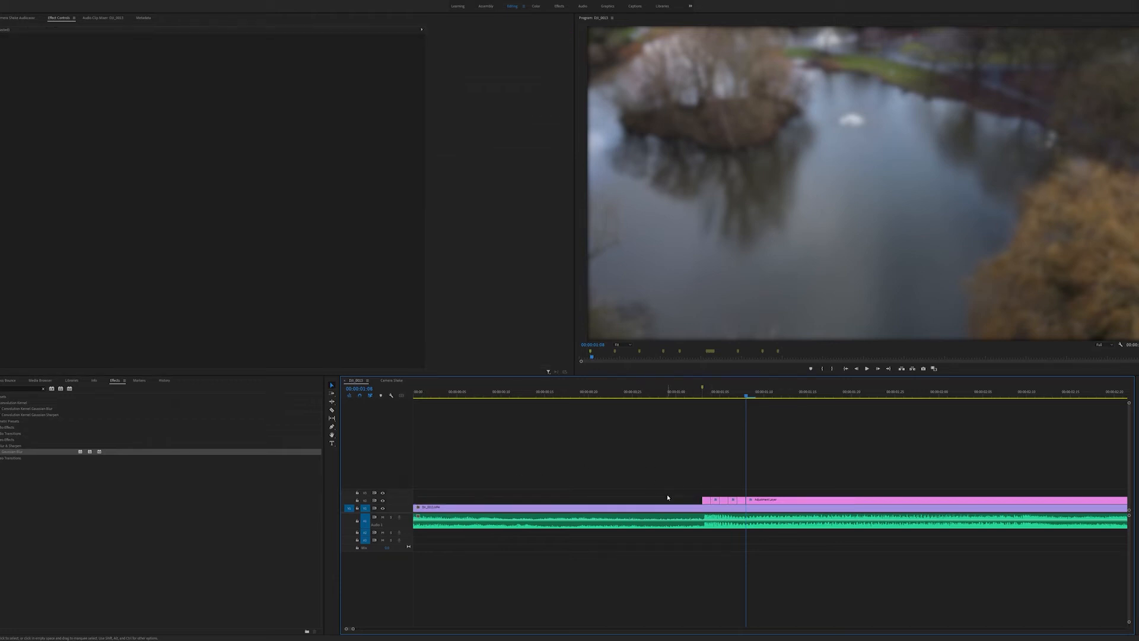
left_click(803, 502)
key("Delete")
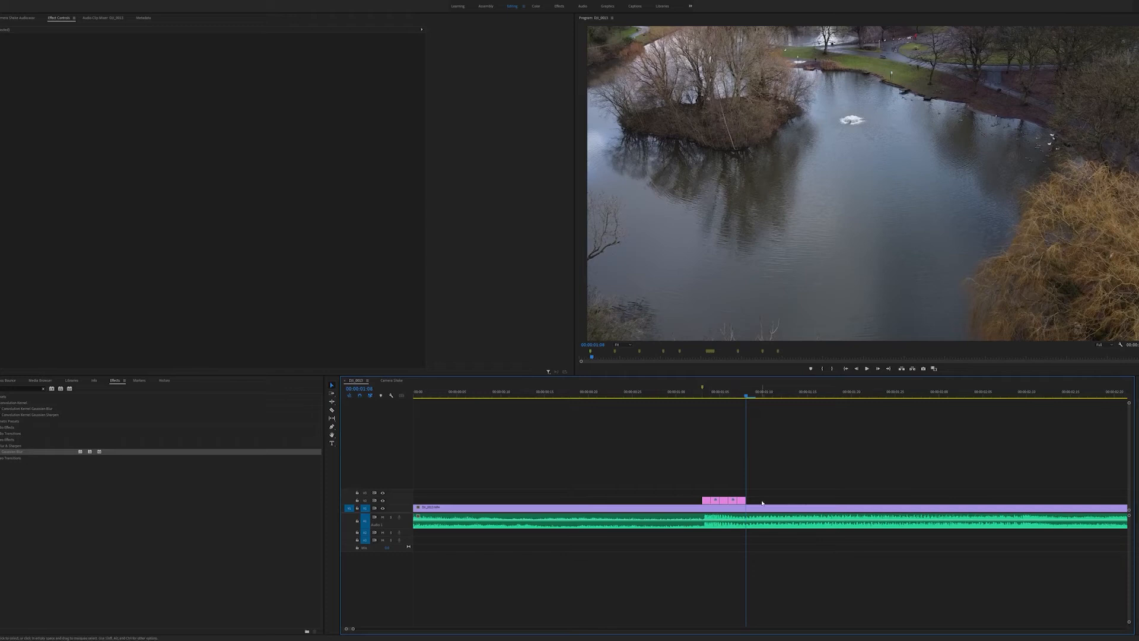
Delete the second and fourth one-frame adjustment layer pieces at the first marker, leaving one-frame gaps
left_click(716, 503)
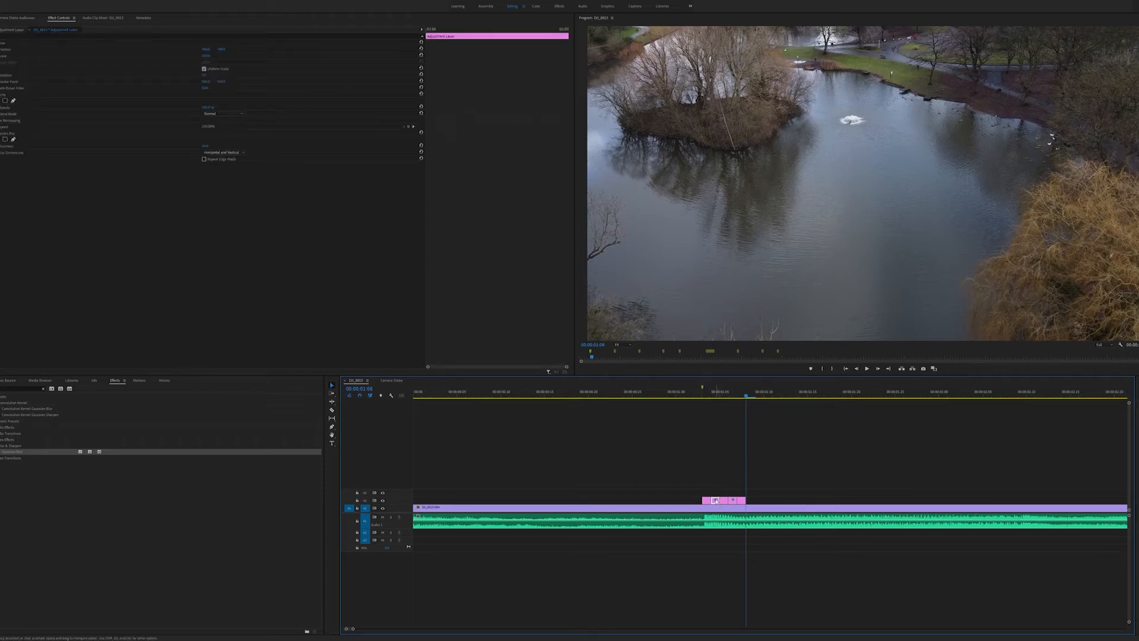
key("Delete")
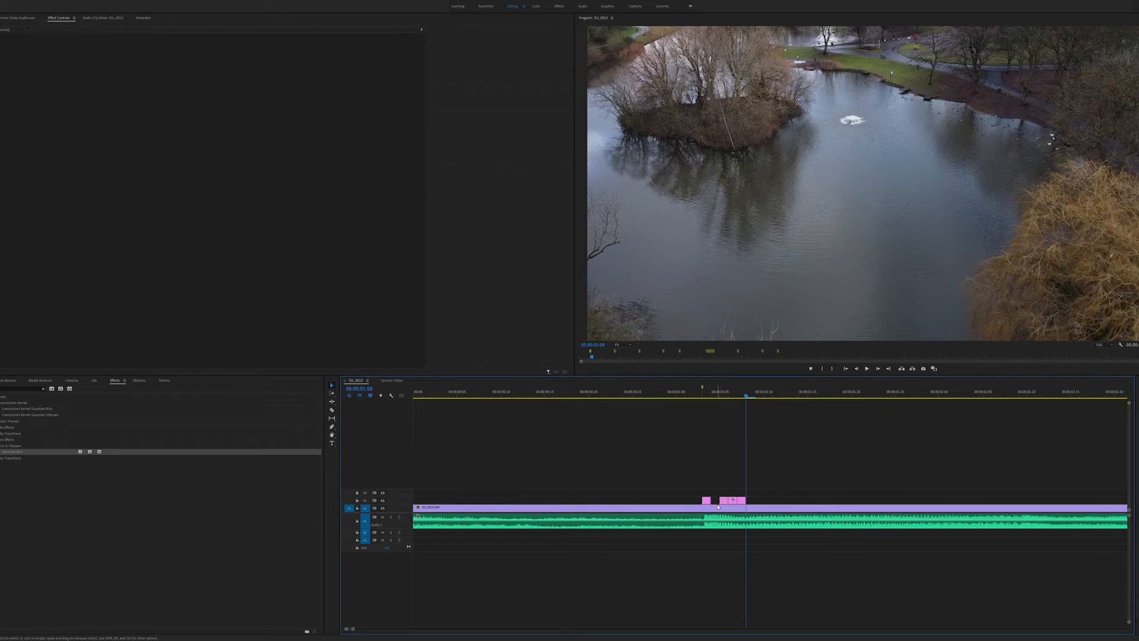
left_click(734, 501)
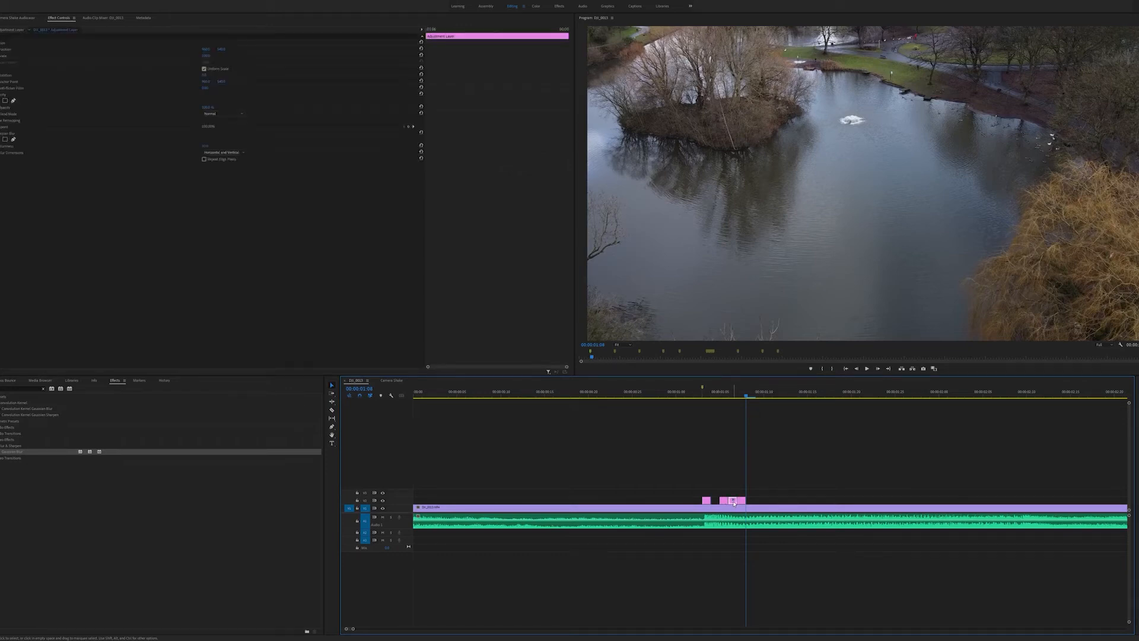
key("Delete")
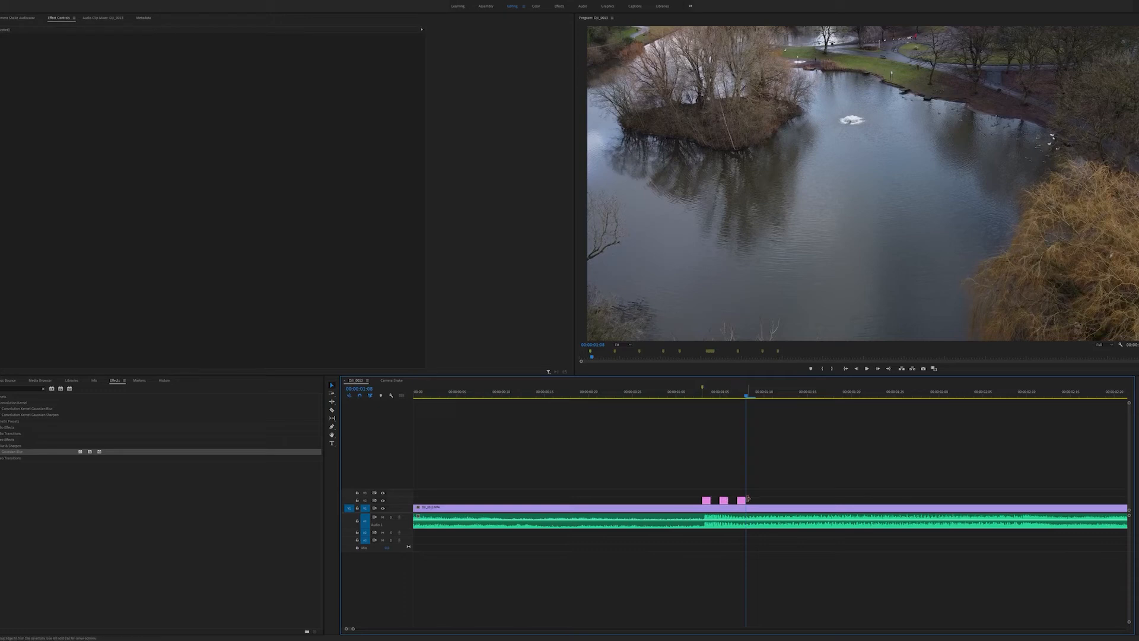
Duplicate the three adjustment layer pieces so the copy starts at the second marker
left_click_drag(354, 628, 373, 628)
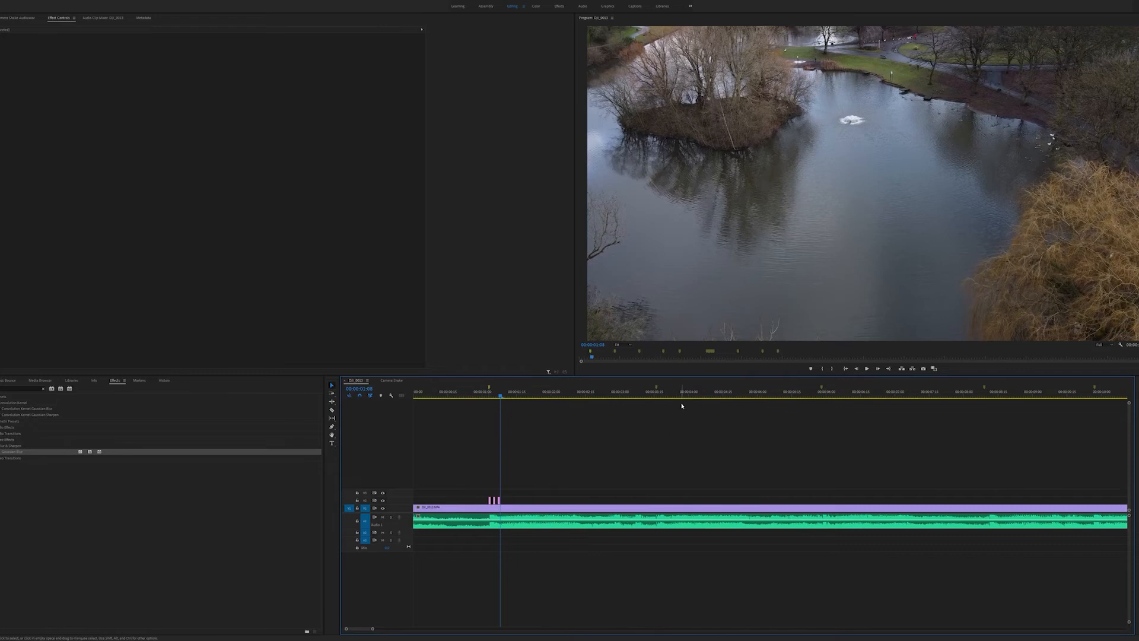
left_click(656, 389)
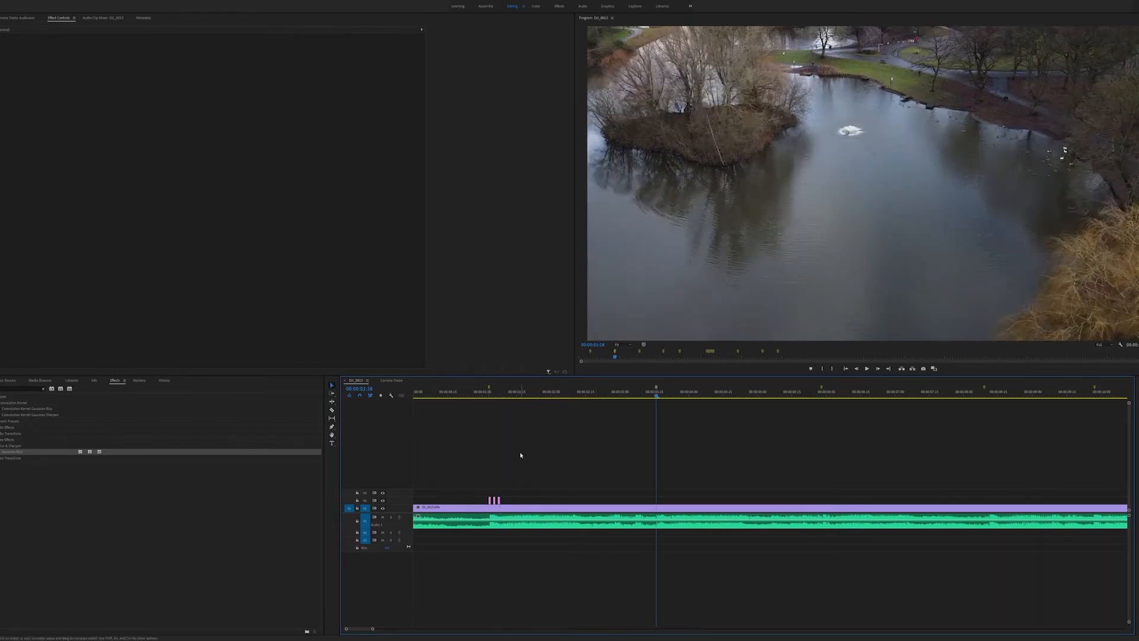
left_click_drag(484, 475, 524, 506)
left_click_drag(462, 478, 663, 501)
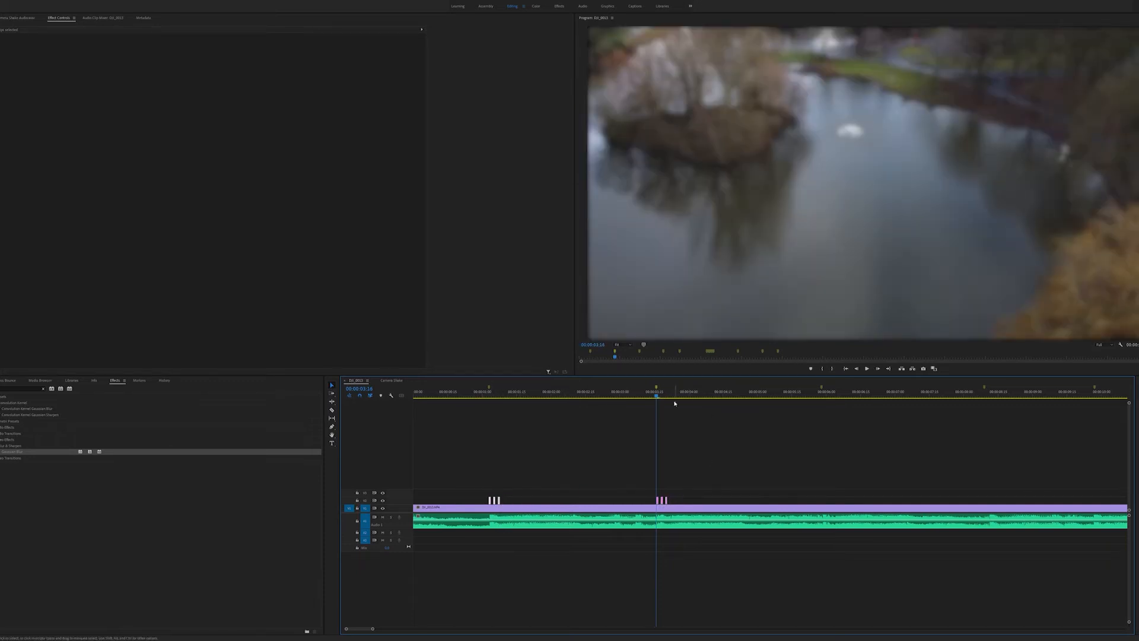
Duplicate the three adjustment layer pieces from the second marker to the third marker
left_click(821, 388)
left_click(660, 501)
left_click_drag(658, 503, 827, 501)
Place a copy of the three adjustment layer pieces at the fourth marker, just after 8 seconds
scroll(826, 501, "down", 5)
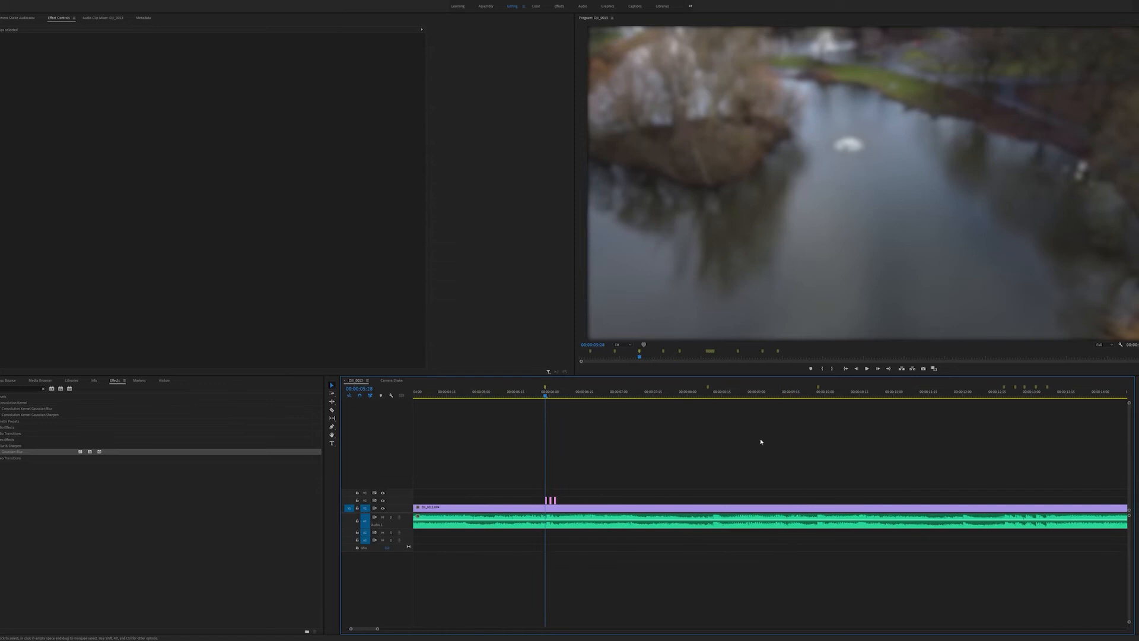
left_click(707, 390)
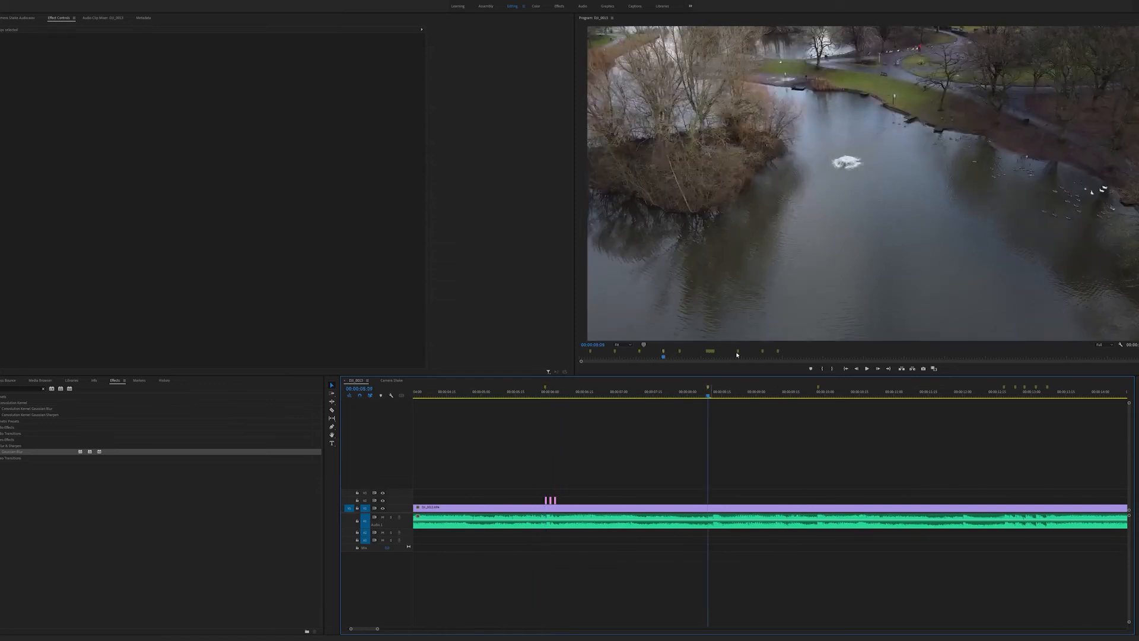
left_click_drag(532, 498, 573, 476)
left_click(545, 501)
key("ctrl+c")
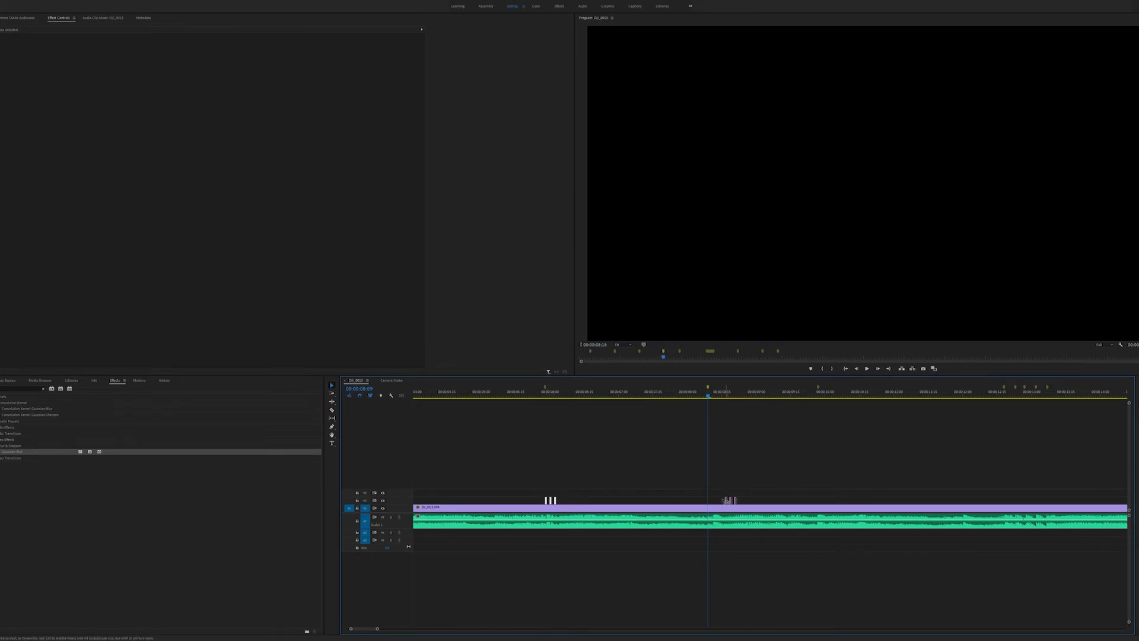
key("ctrl+v")
Copy the three adjustment layer pieces from the fourth marker to the fifth marker, just before 10 seconds
scroll(774, 483, "down", 2)
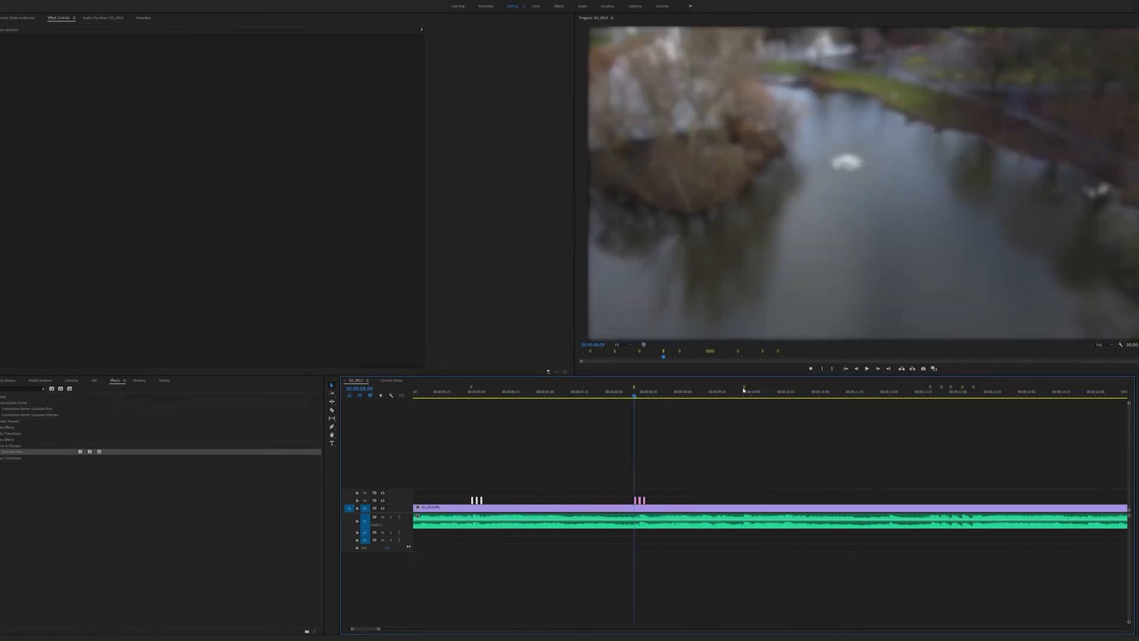
left_click(745, 388)
left_click_drag(660, 473, 636, 503)
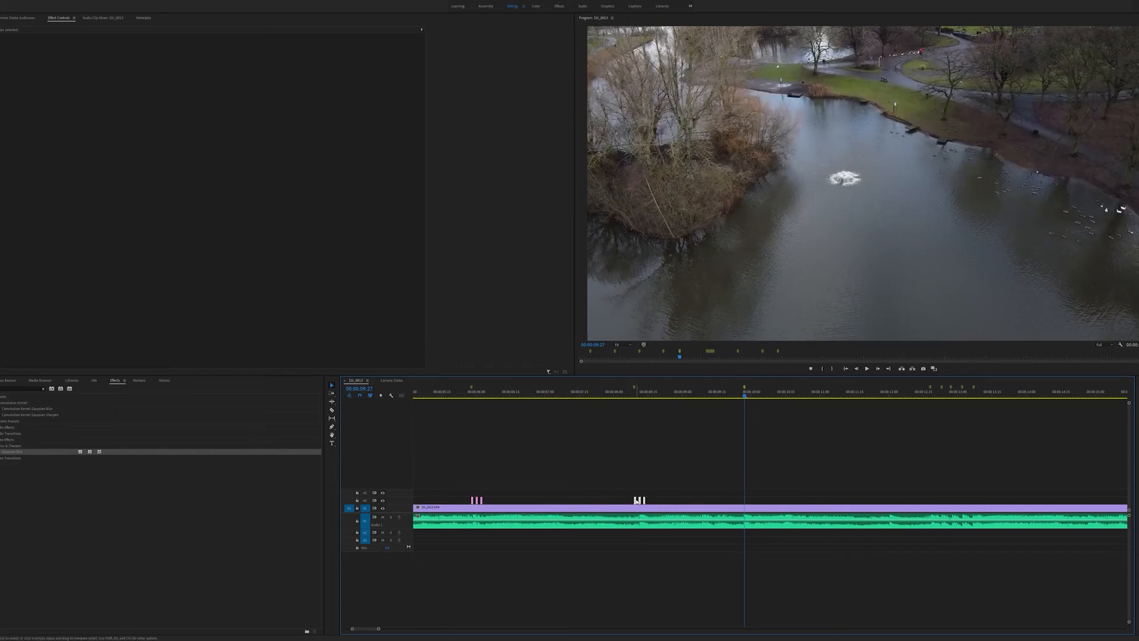
key("ctrl+c")
key("ctrl+v")
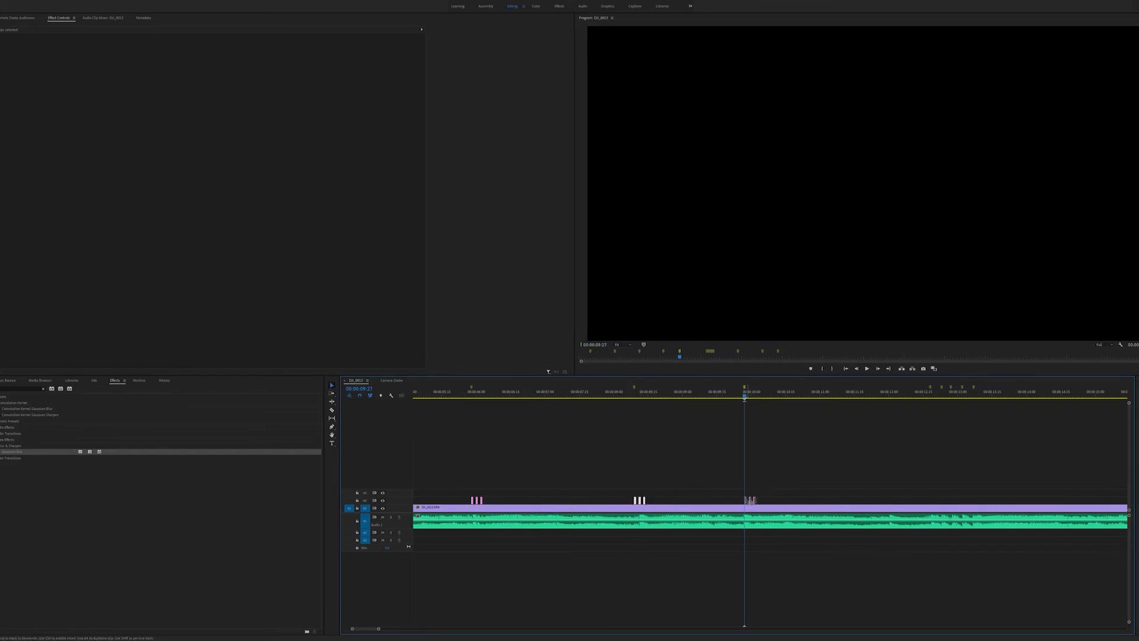
Copy the three adjustment layer pieces to the first marker beyond the closely spaced group, between 15 and 16 seconds
scroll(746, 501, "down", 8)
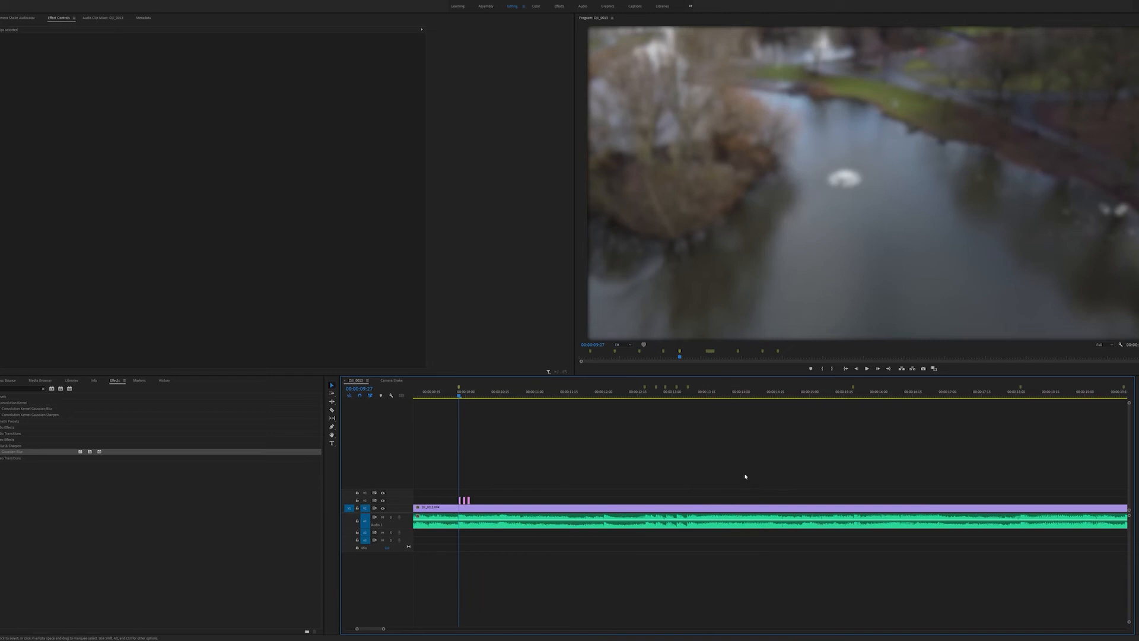
left_click(853, 395)
left_click_drag(456, 490, 480, 504)
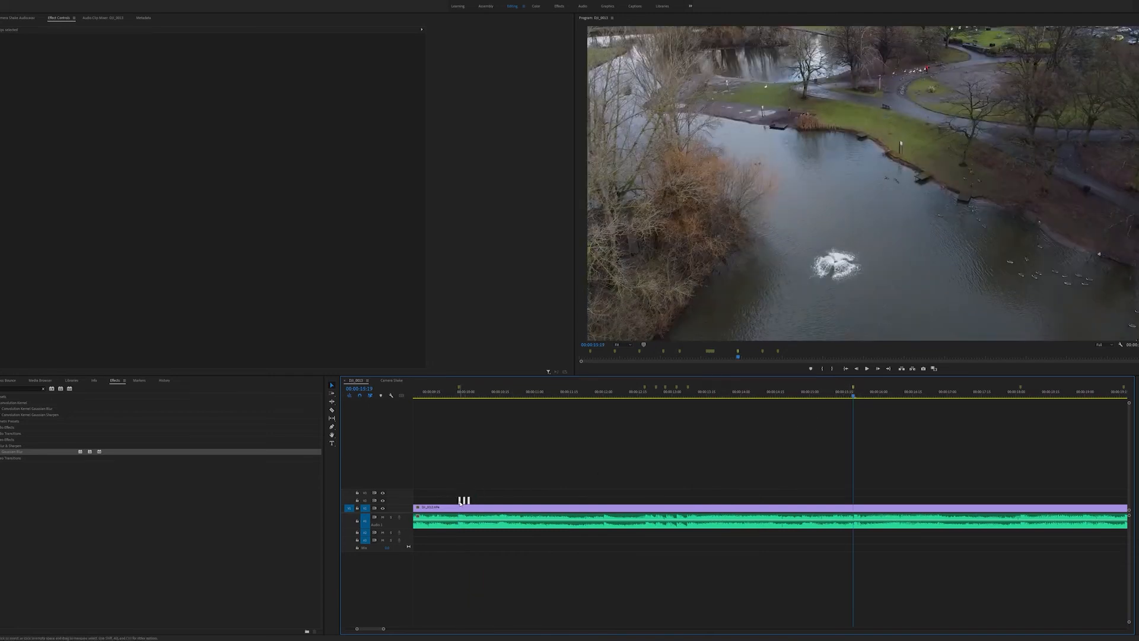
key("ctrl+c")
key("ctrl+v")
Duplicate the three adjustment layer pieces at each of the last two markers
scroll(867, 498, "down", 5)
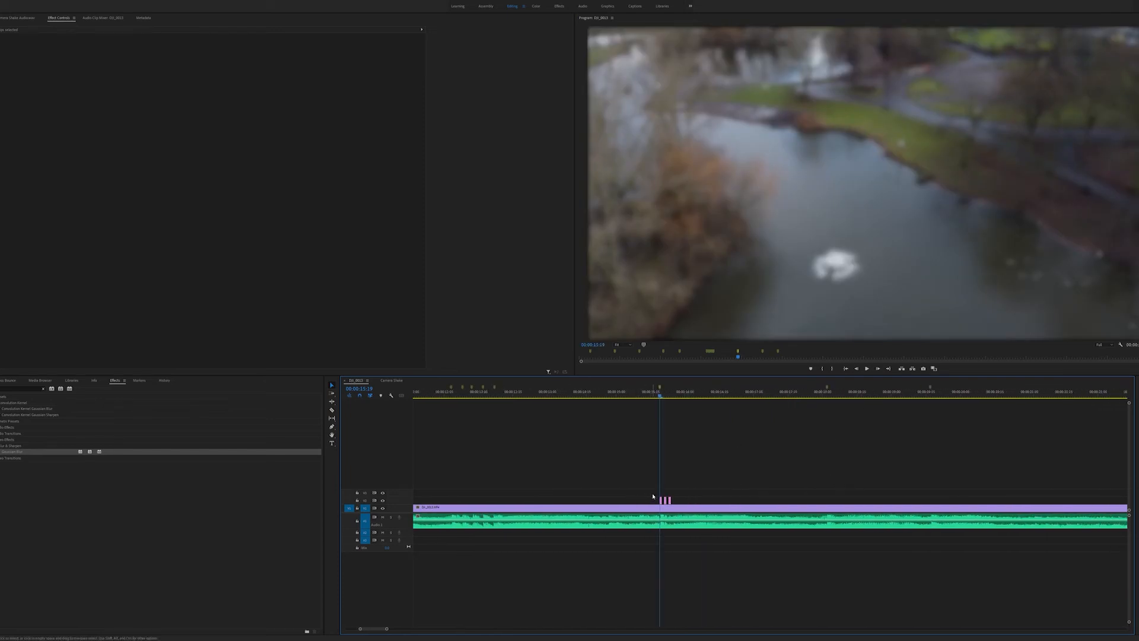
left_click(612, 397)
left_click_drag(691, 479, 833, 504)
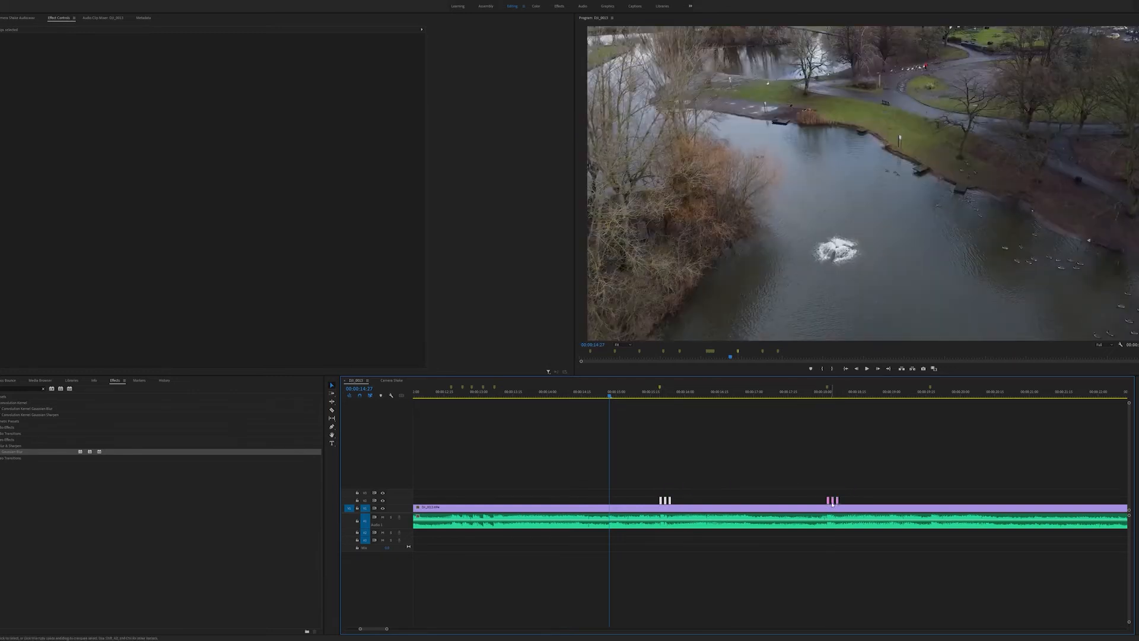
left_click(930, 390)
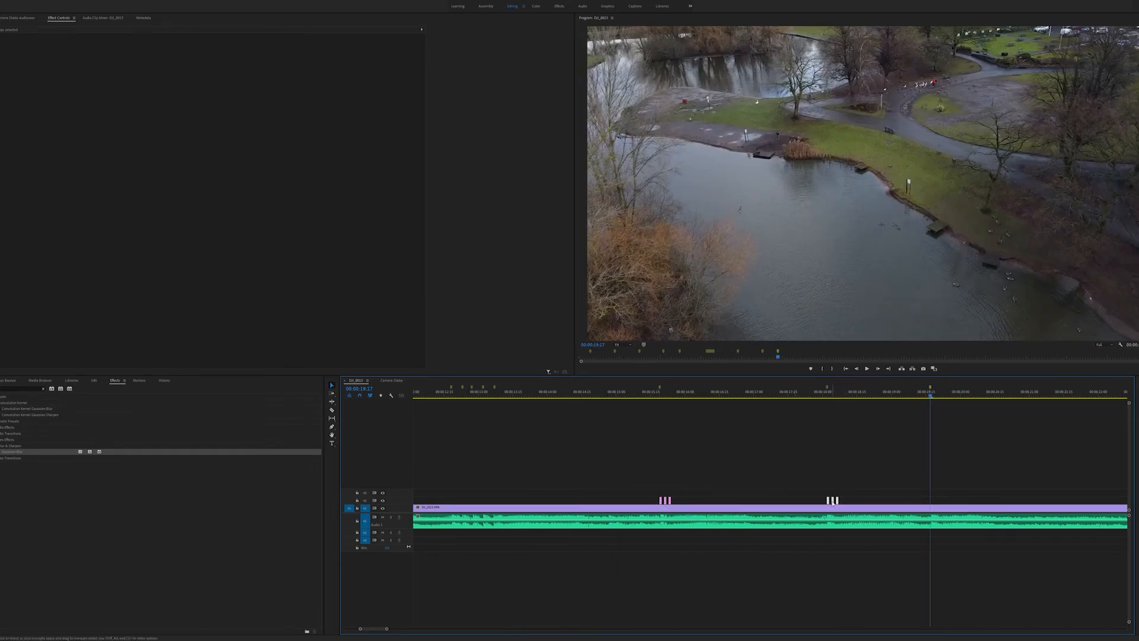
left_click_drag(831, 503, 936, 503)
Duplicate the fifth marker's three adjustment layer pieces on the track above the footage, at the first marker of the closely spaced group
scroll(919, 501, "down", 5)
scroll(633, 582, "up", 5)
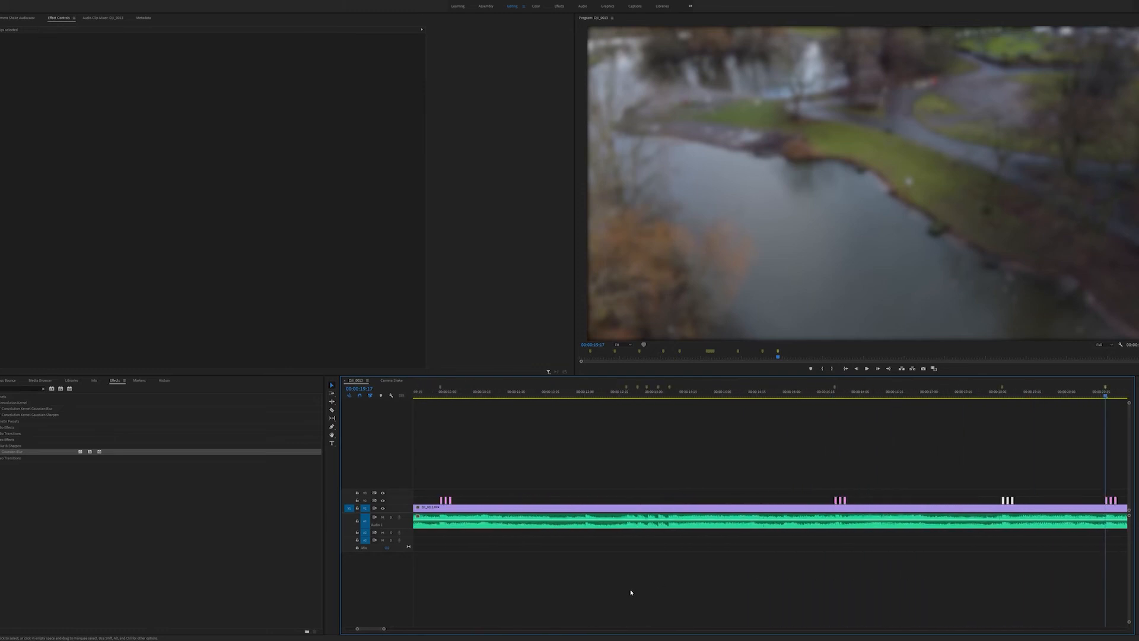
scroll(631, 592, "up", 1)
left_click(692, 390)
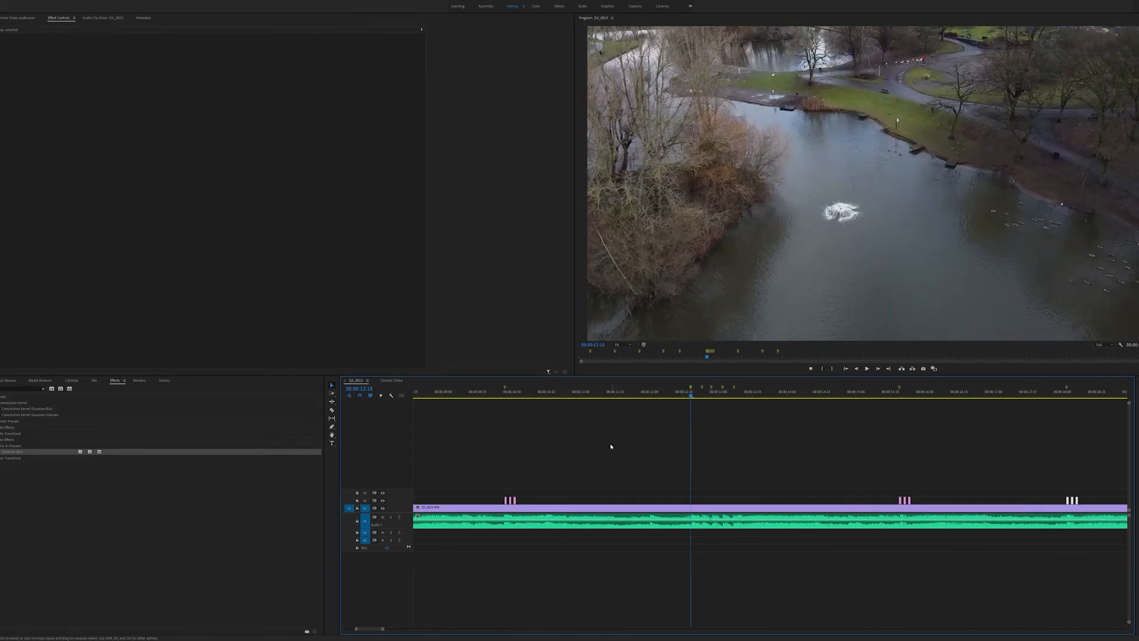
left_click_drag(507, 502, 697, 504)
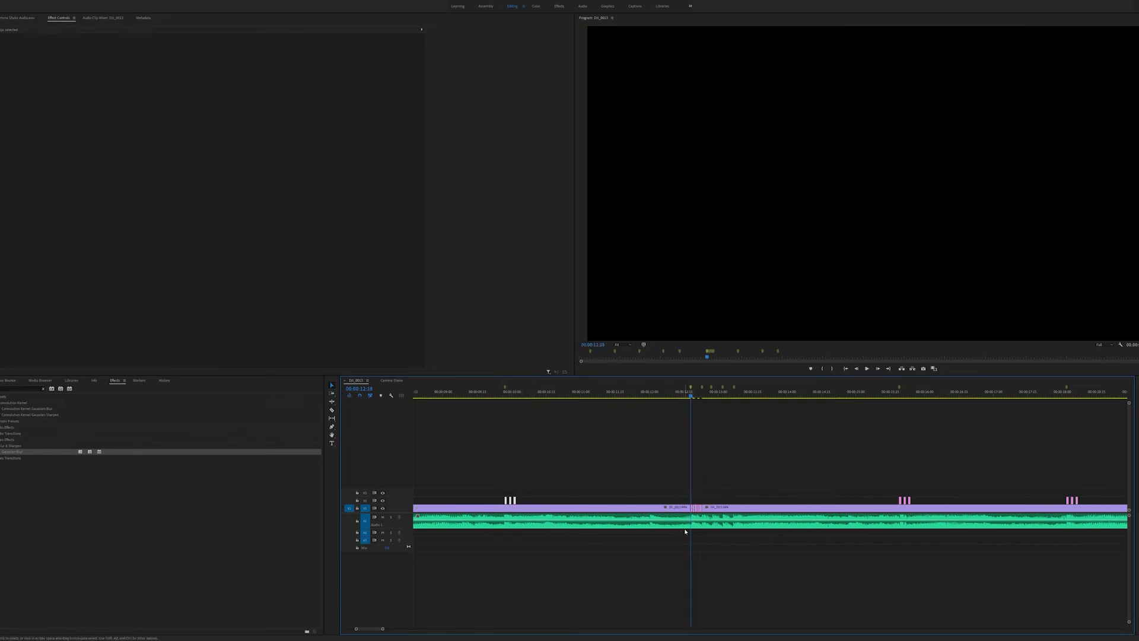
key("ctrl+z")
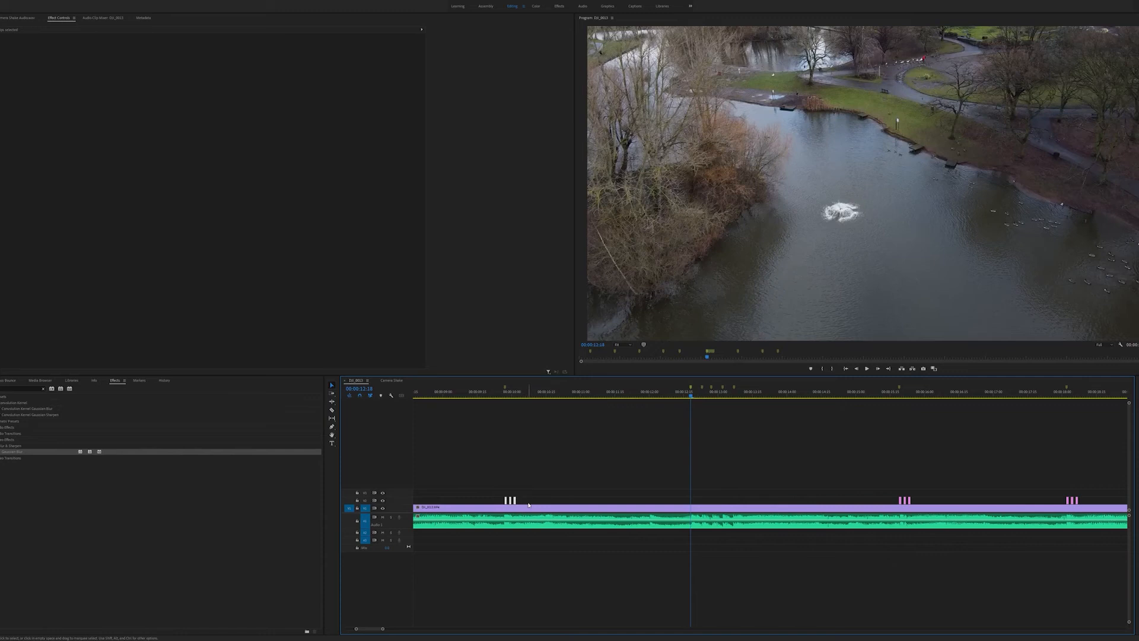
mouse_move(508, 501)
left_mouse_down()
mouse_move(699, 483)
mouse_move(695, 508)
left_mouse_up()
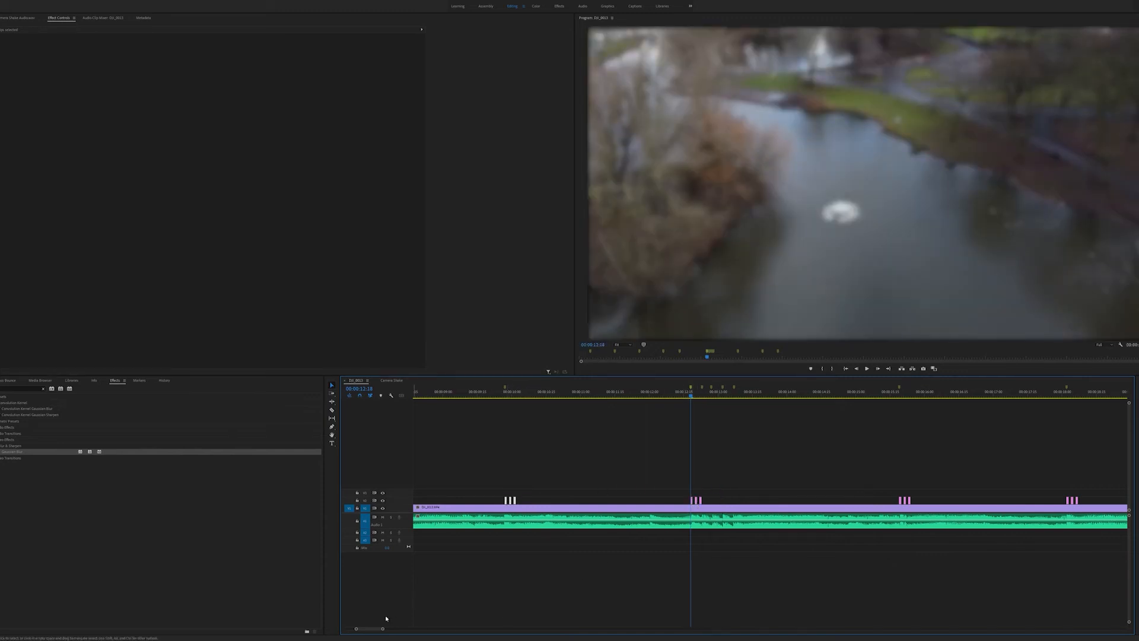
Copy the three adjustment layer pieces to the third marker of the closely spaced group, just before 13 seconds
left_click_drag(383, 630, 366, 629)
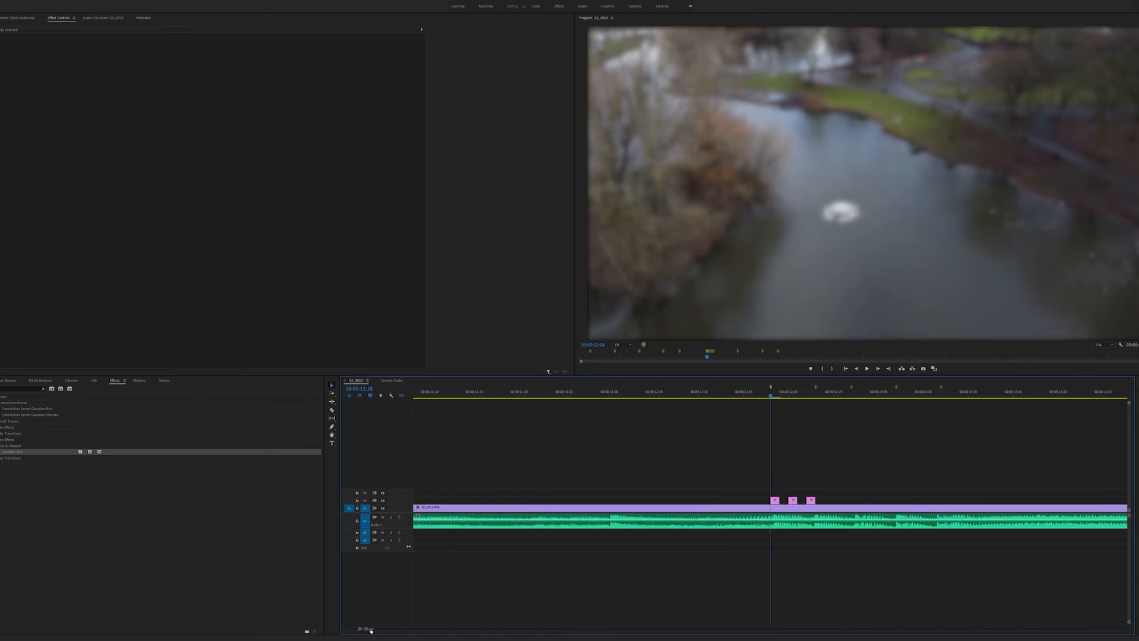
scroll(668, 546, "down", 4)
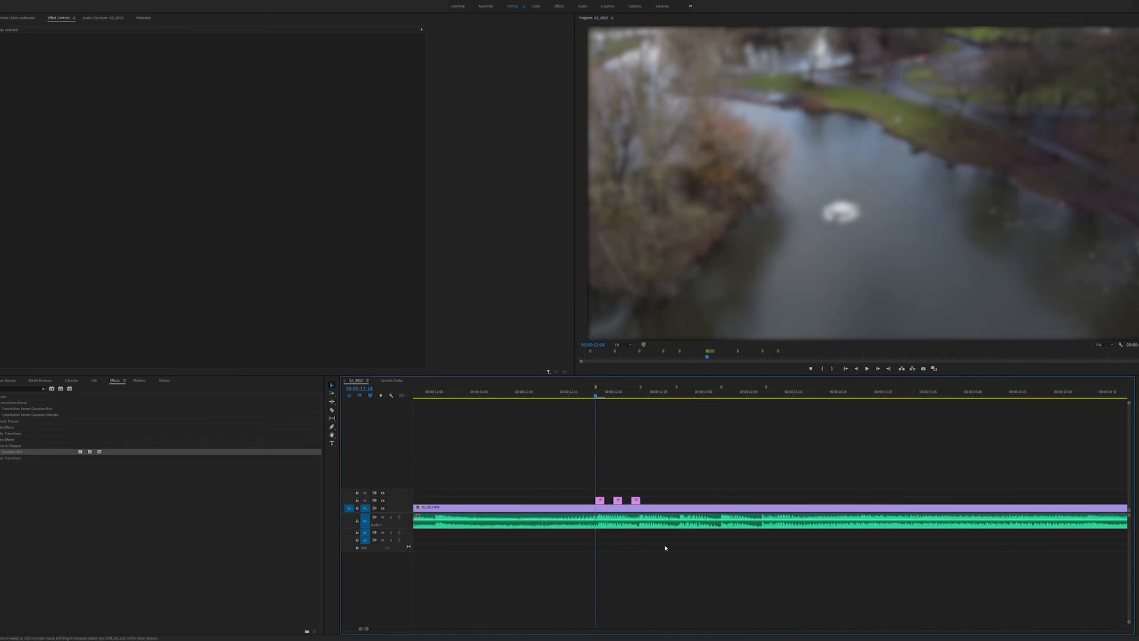
left_click(641, 389)
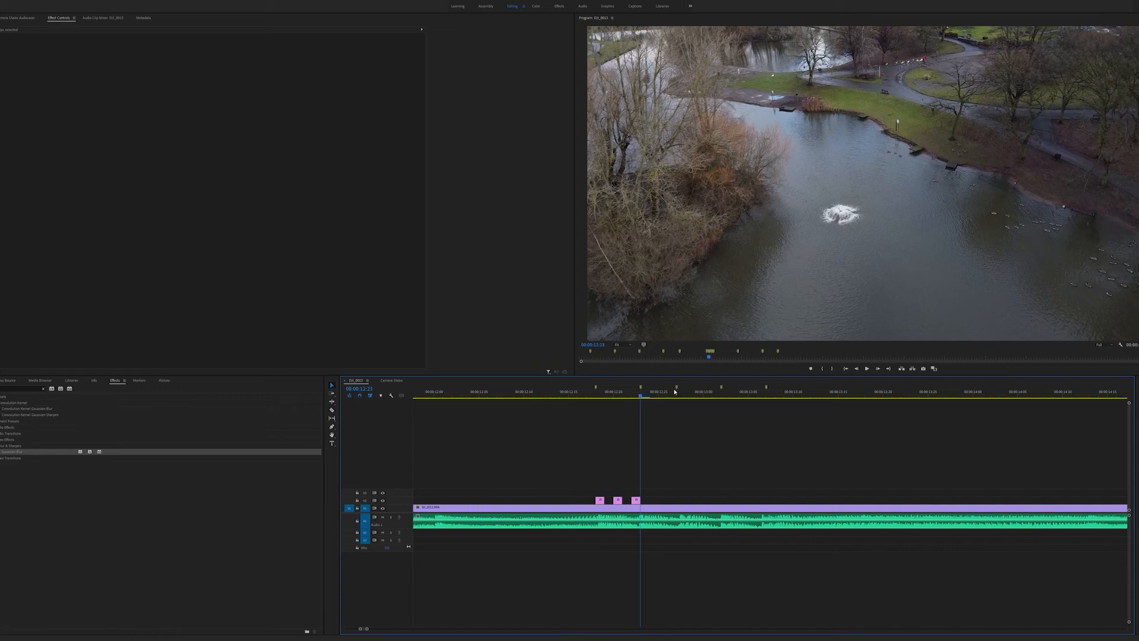
left_click_drag(591, 454, 639, 501)
left_click(675, 393)
left_click_drag(586, 473, 639, 499)
key("ctrl+c")
key("ctrl+v")
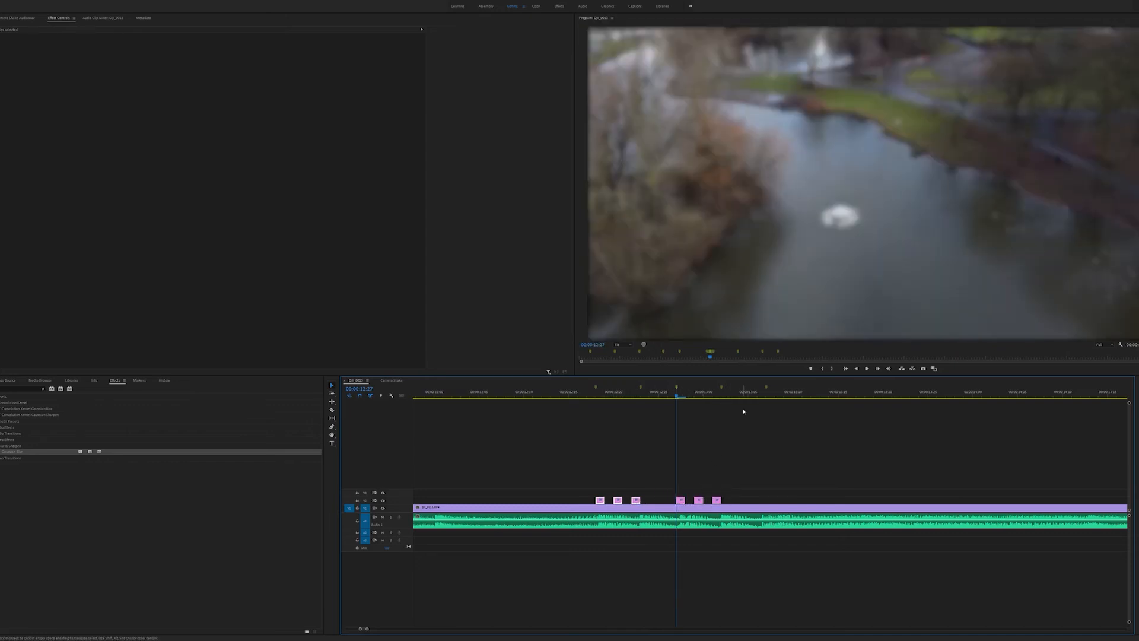
Place another copy of the three adjustment layer pieces at the fifth marker of the closely spaced group
left_click(767, 391)
left_click_drag(662, 476, 724, 504)
key("ctrl+v")
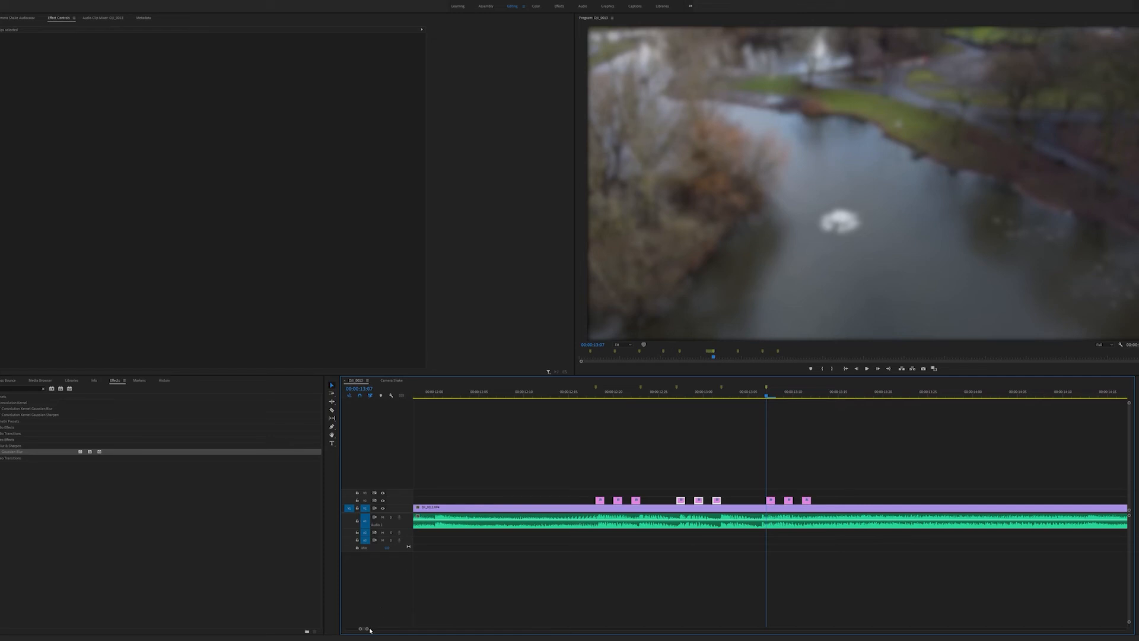
Play the sequence from the beginning past the last marker to review the blur against the beats
left_click_drag(367, 630, 410, 626)
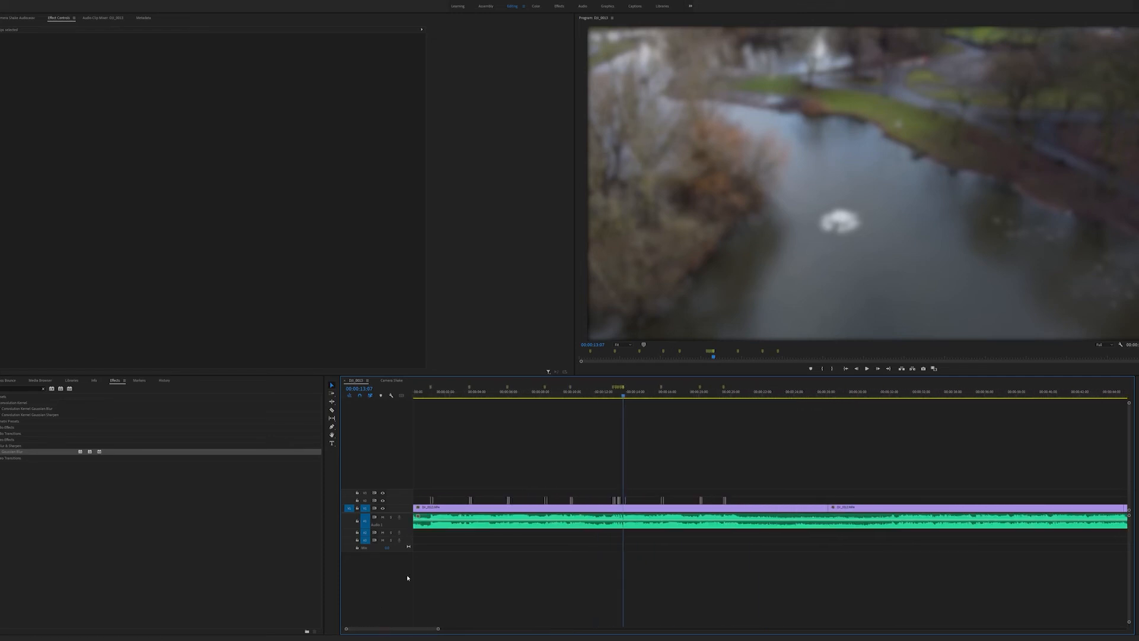
left_click(412, 396)
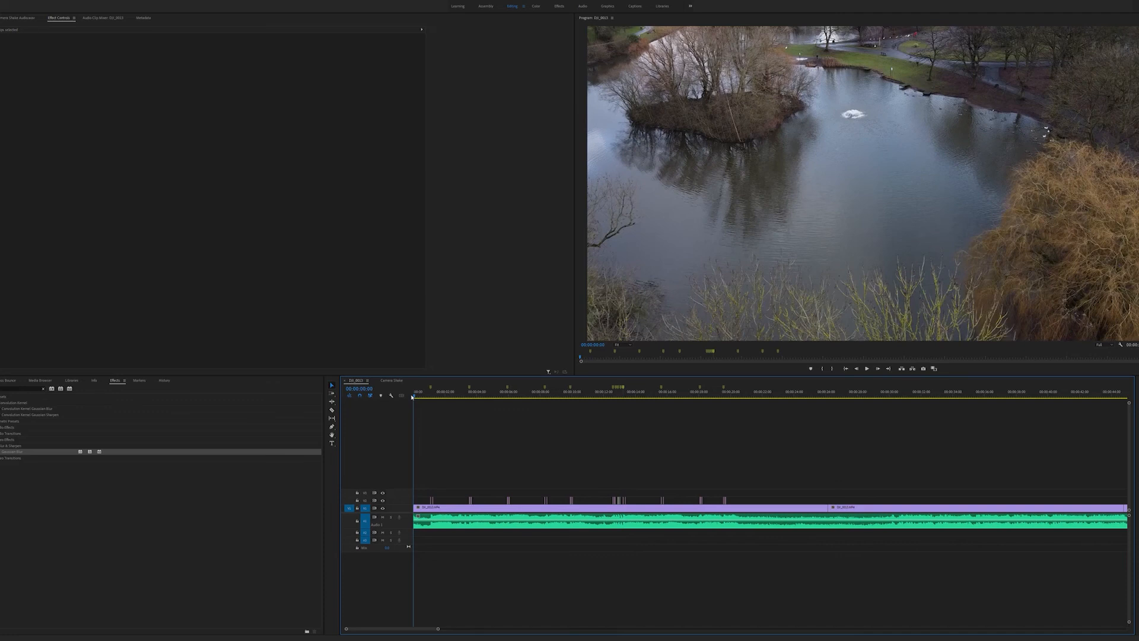
key("space")
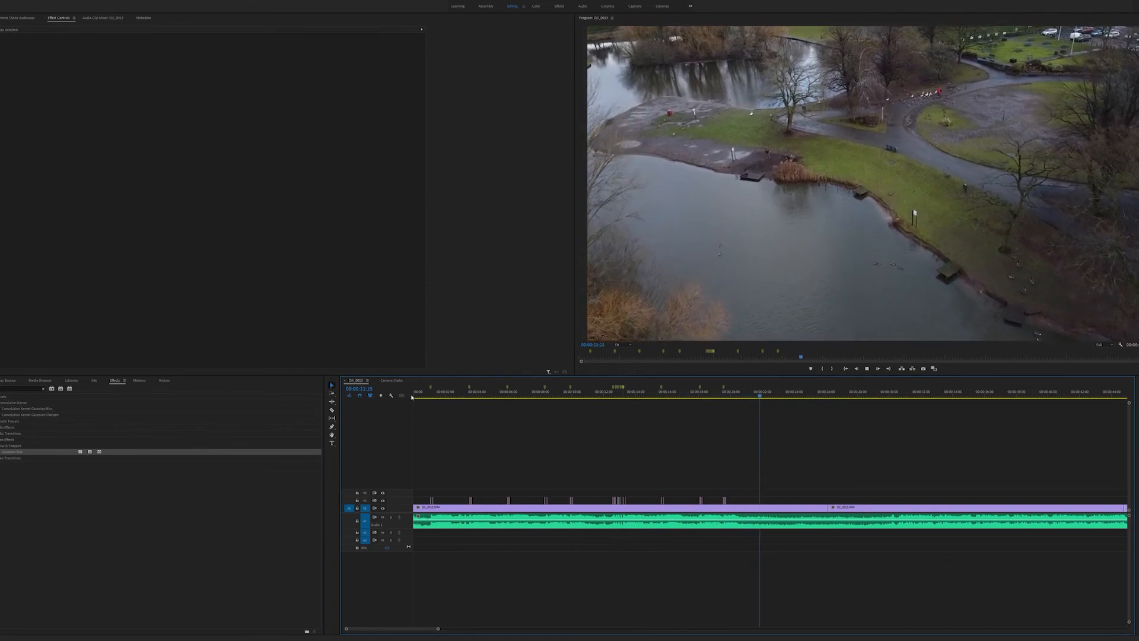
key("space")
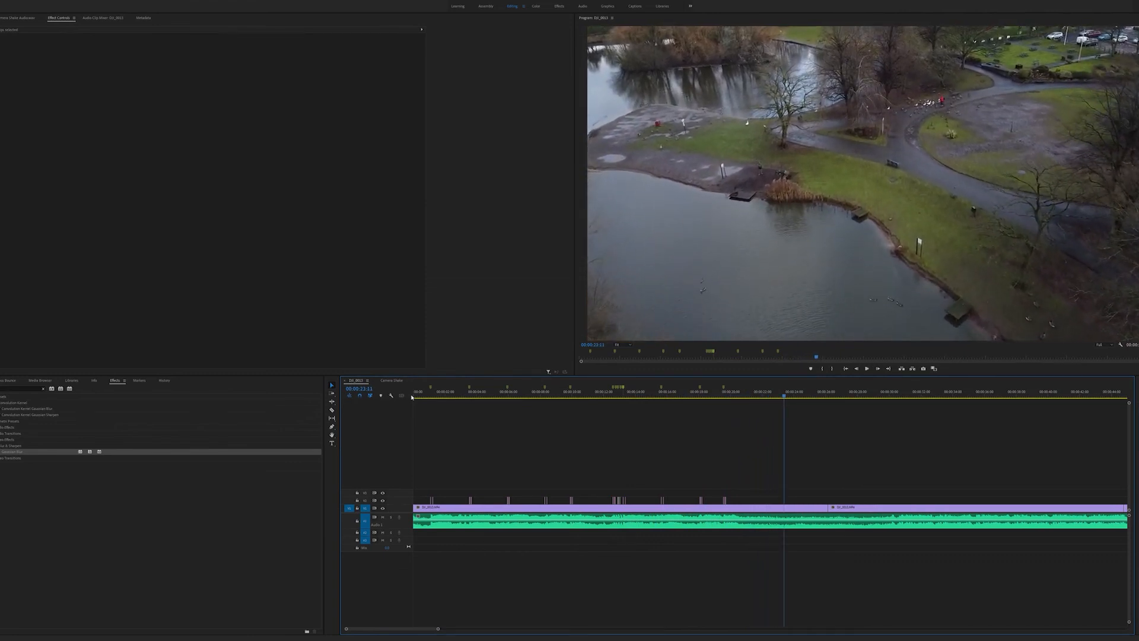